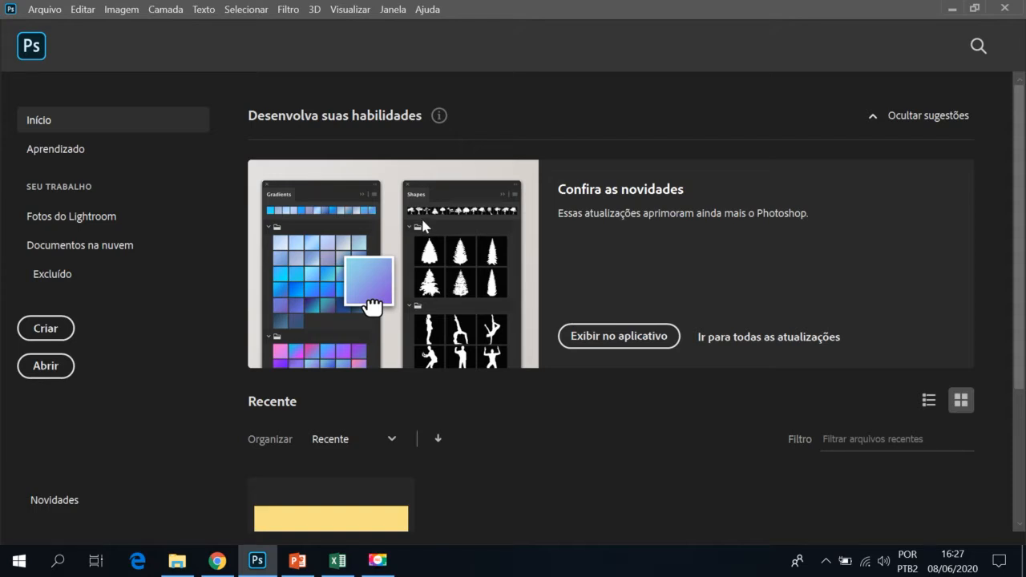
# Switch to Chrome and examine the free images on the Pixabay home page.
pyautogui.click(216, 561)
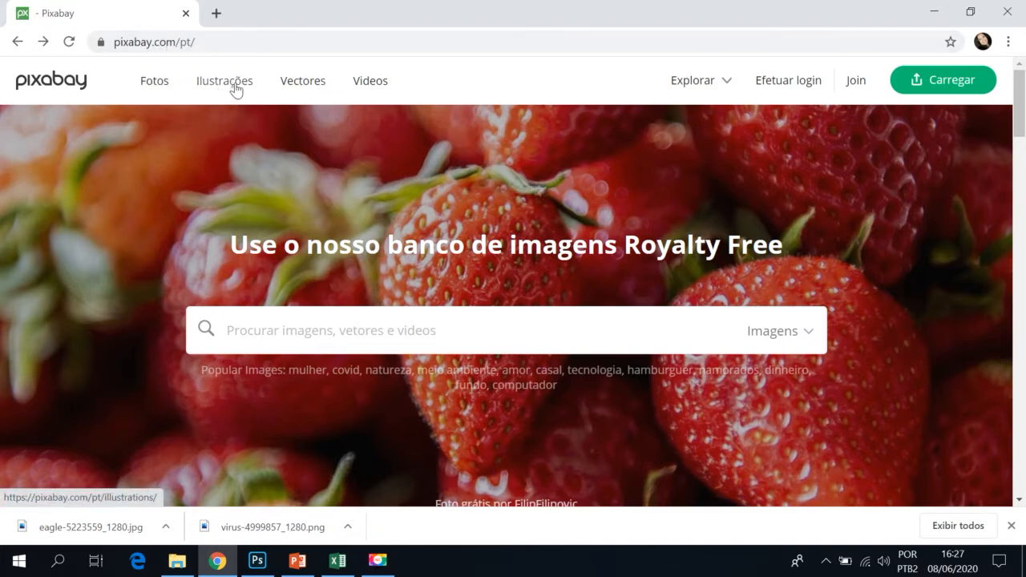
pyautogui.scroll(-3, 543, 226)
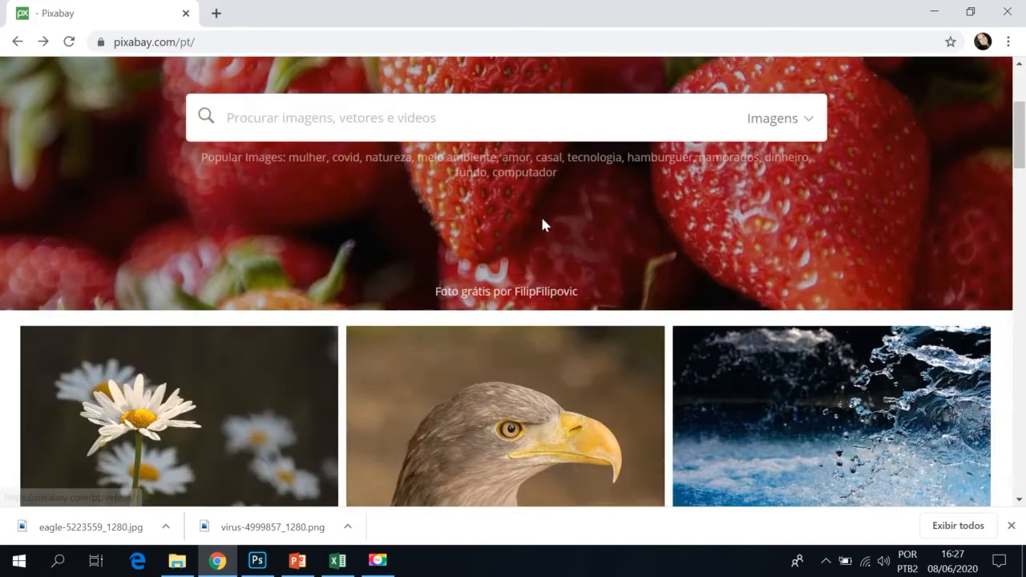
pyautogui.scroll(-5, 543, 226)
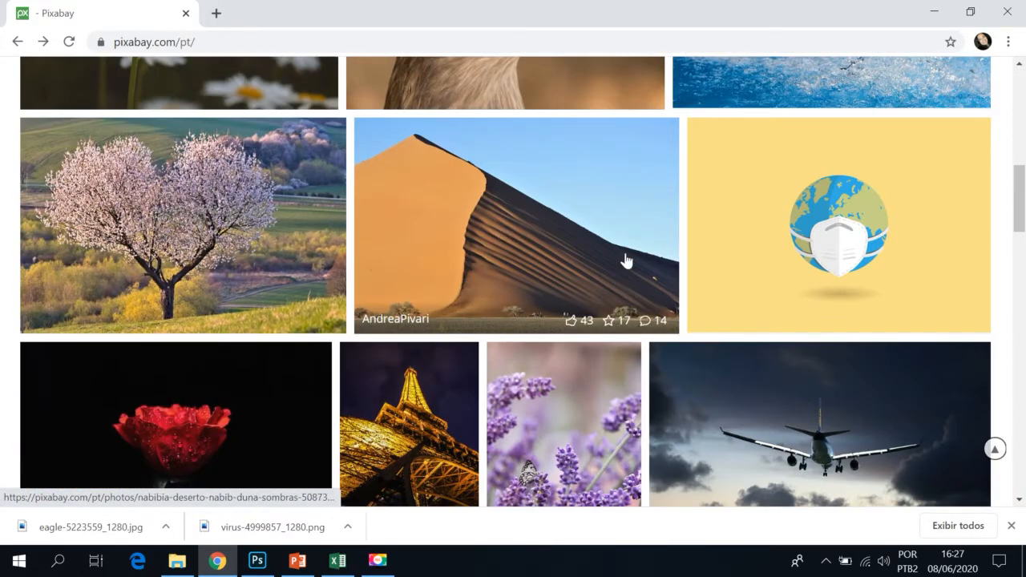
pyautogui.scroll(-10, 627, 261)
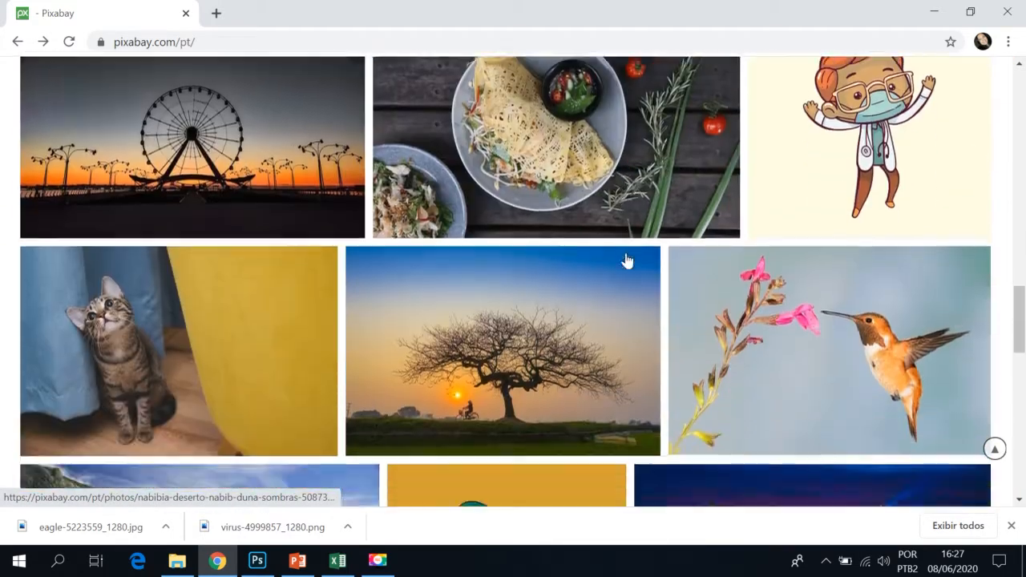
pyautogui.scroll(-2, 626, 261)
pyautogui.scroll(14, 626, 261)
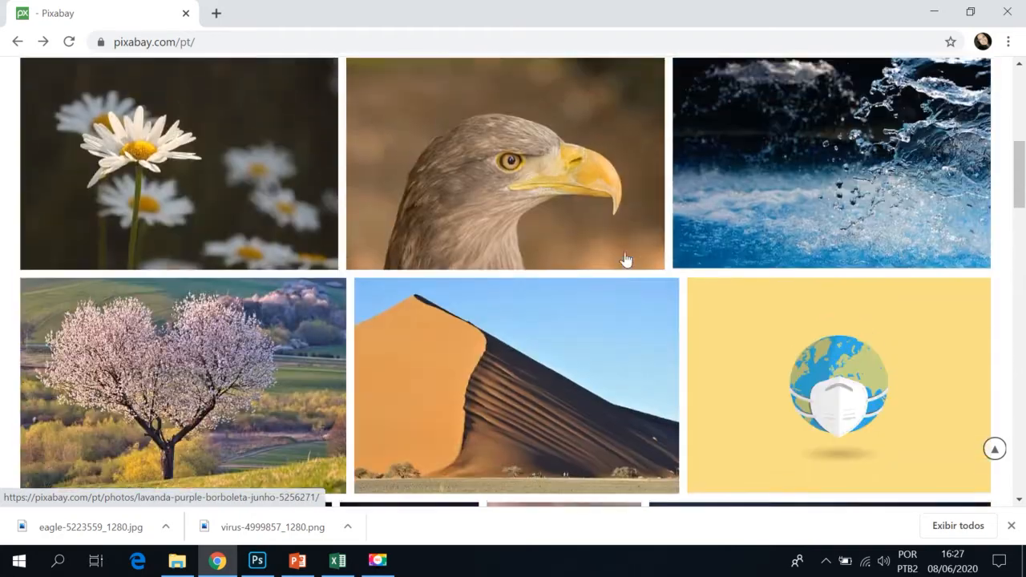
pyautogui.scroll(7, 626, 261)
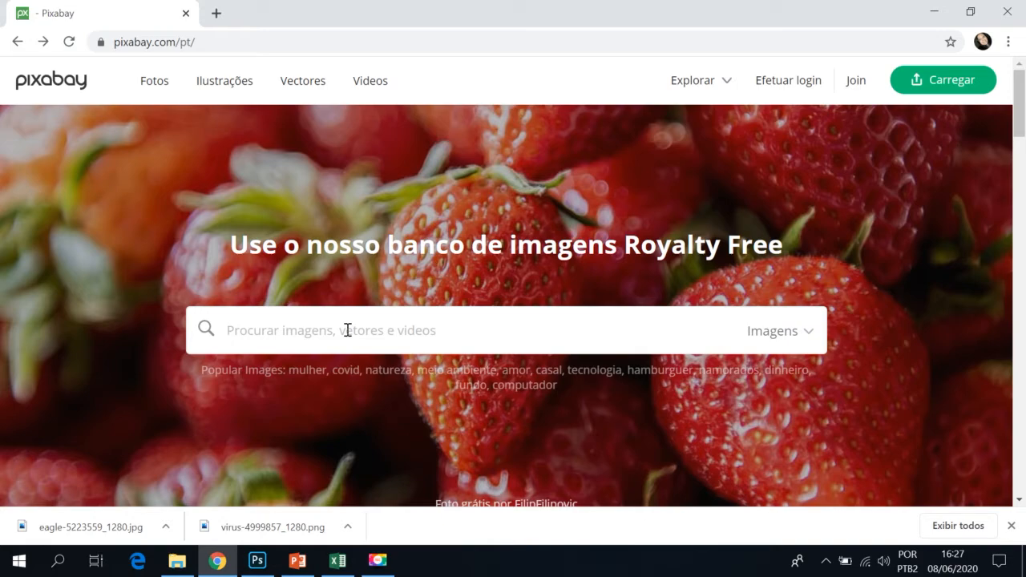
pyautogui.scroll(-8, 640, 337)
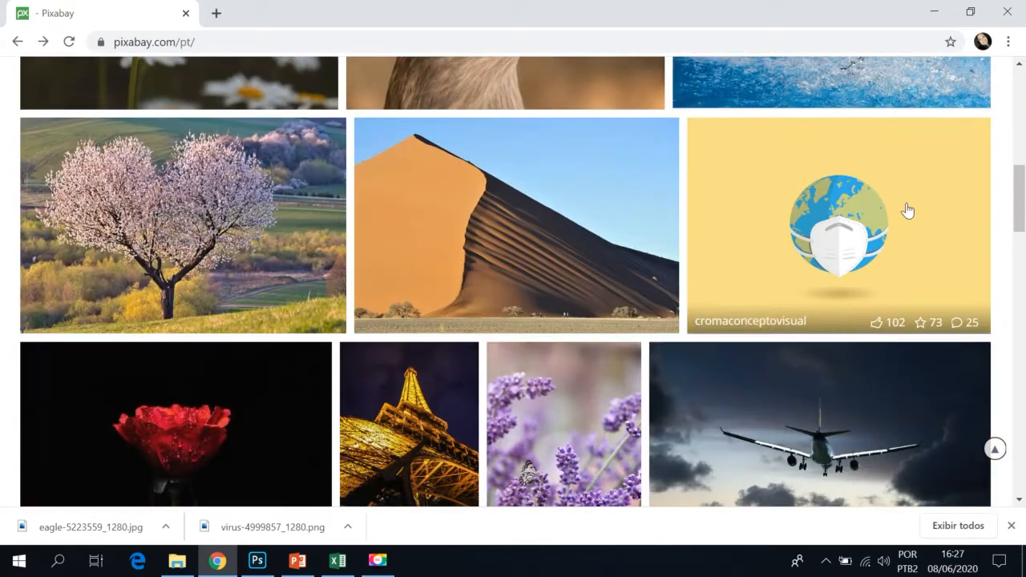
pyautogui.scroll(5, 470, 134)
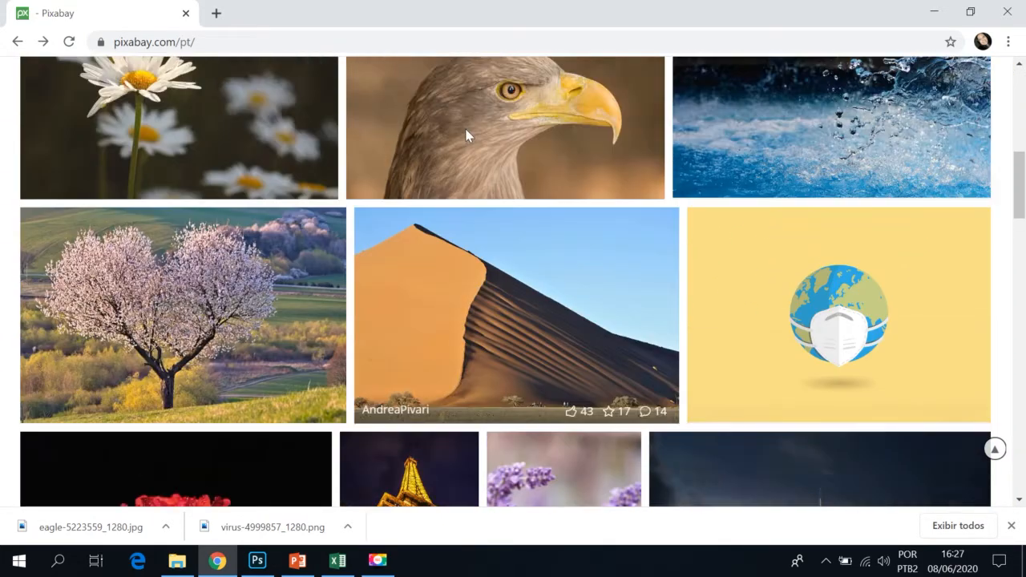
# Search Pixabay for "virus" and look through the image results.
pyautogui.write('virus')
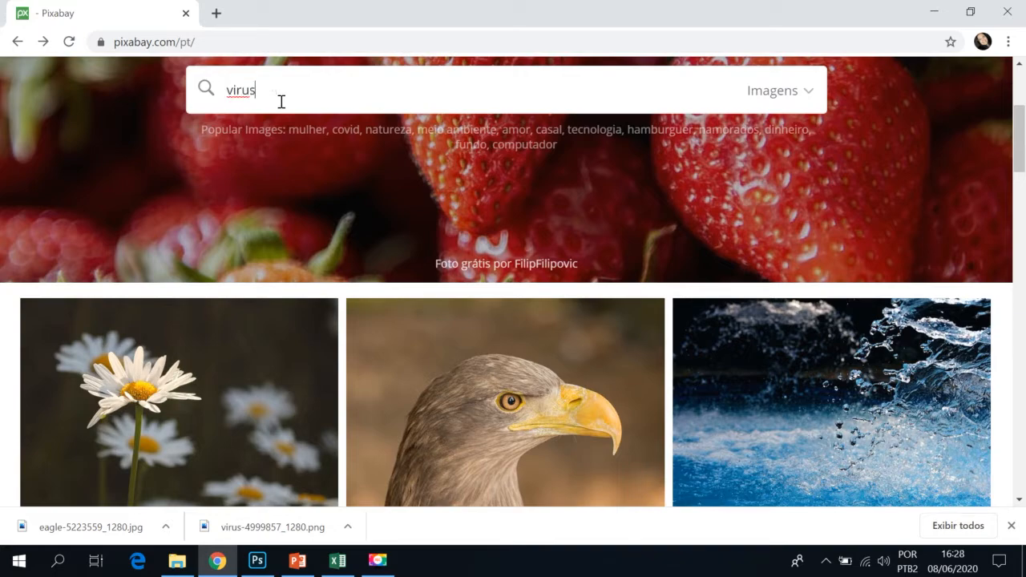
pyautogui.press('Return')
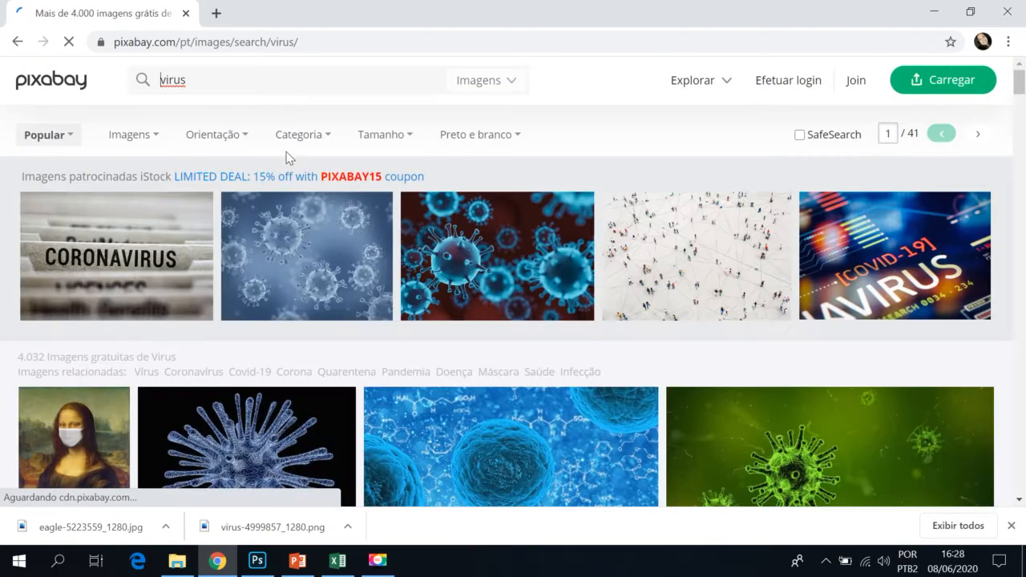
pyautogui.scroll(-5, 385, 263)
pyautogui.scroll(-13, 385, 263)
pyautogui.scroll(3, 383, 265)
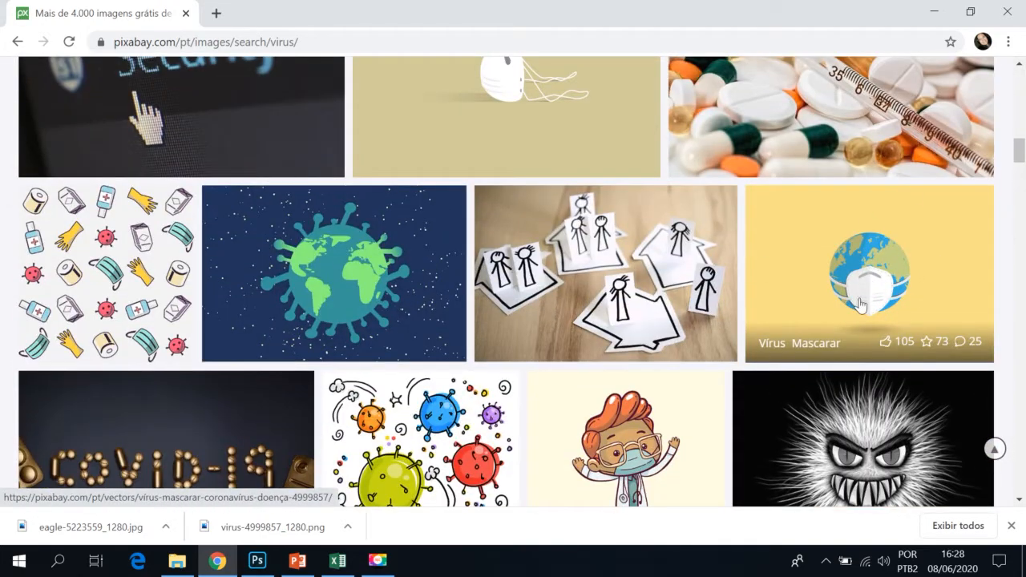
pyautogui.scroll(6, 805, 261)
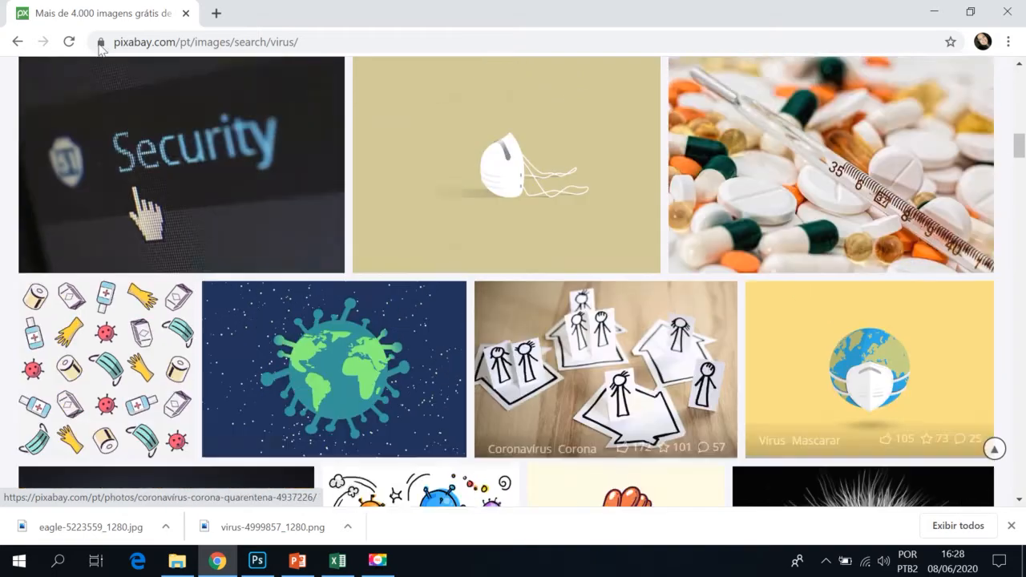
pyautogui.scroll(10, 268, 167)
# Search Pixabay for "gavião" instead and look through the image results.
pyautogui.moveTo(241, 83); pyautogui.dragTo(138, 85)
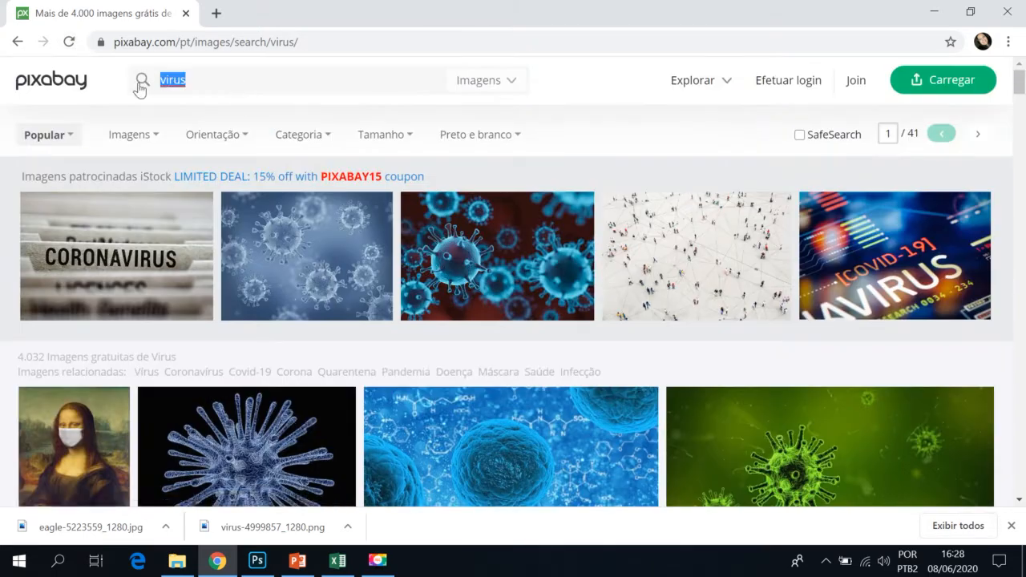
pyautogui.write('gavião')
pyautogui.press('Return')
pyautogui.scroll(-4, 500, 345)
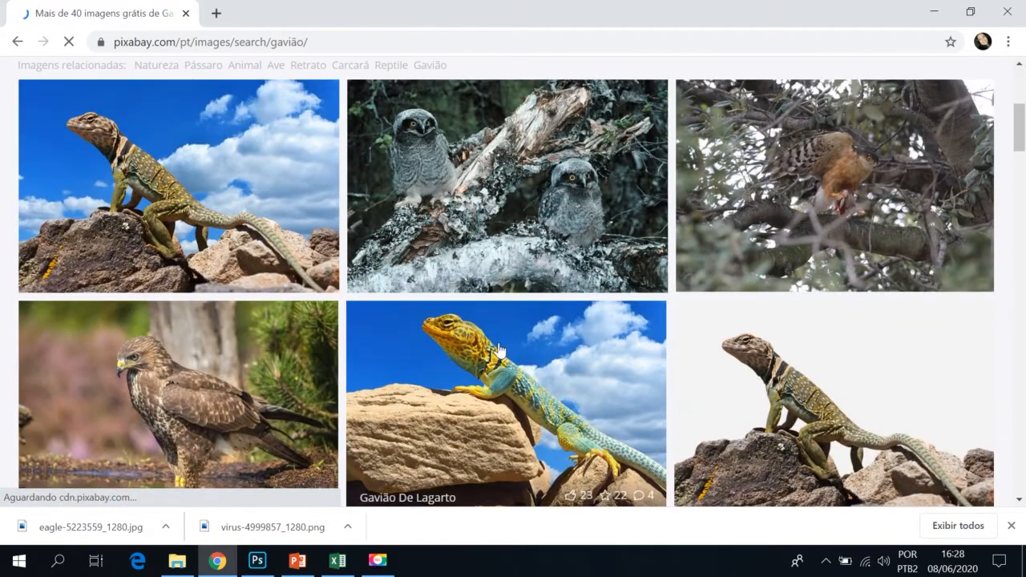
pyautogui.scroll(-14, 498, 350)
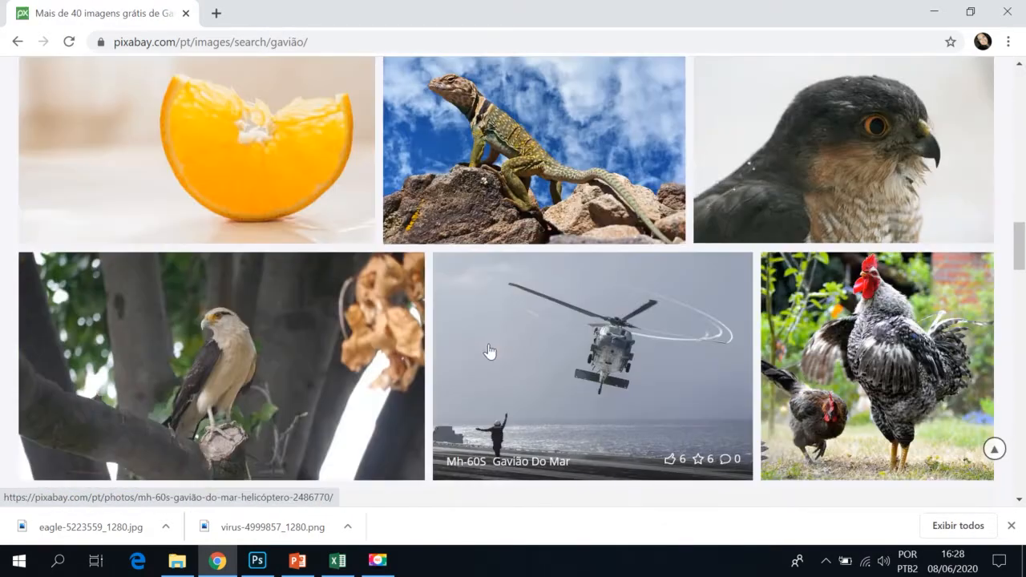
pyautogui.scroll(-12, 489, 351)
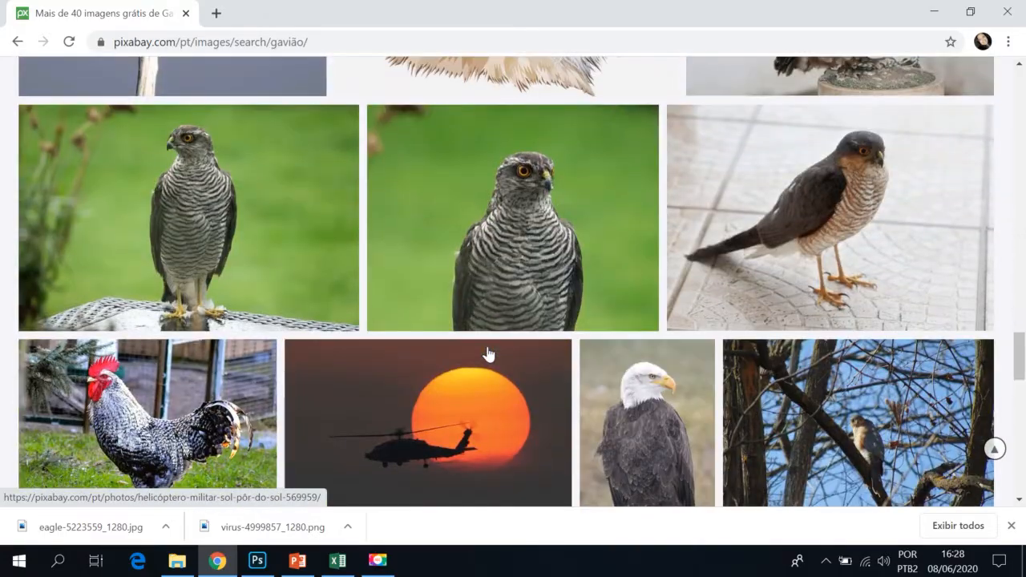
pyautogui.scroll(-10, 488, 357)
pyautogui.scroll(8, 486, 357)
pyautogui.scroll(-6, 484, 358)
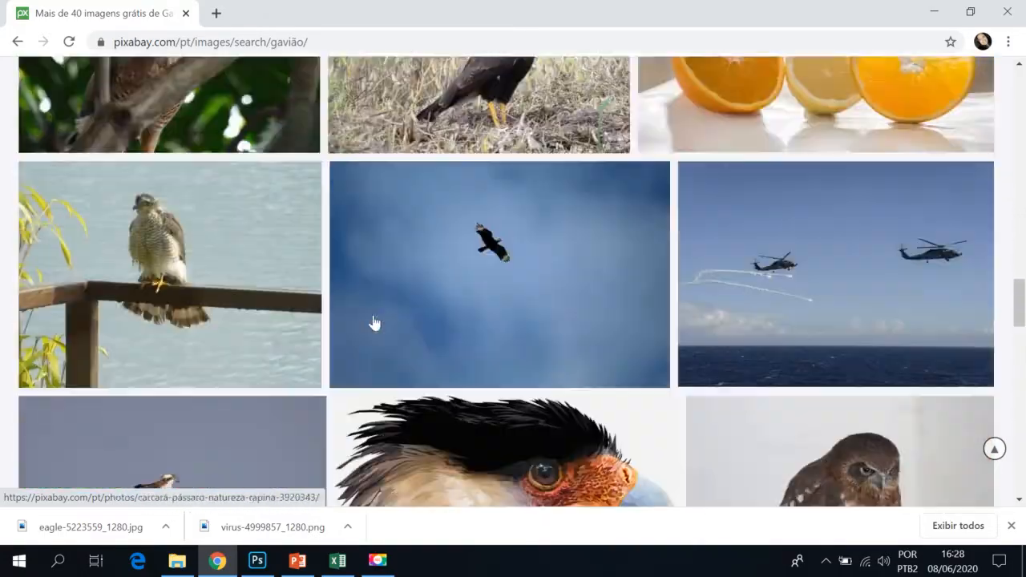
pyautogui.scroll(20, 373, 323)
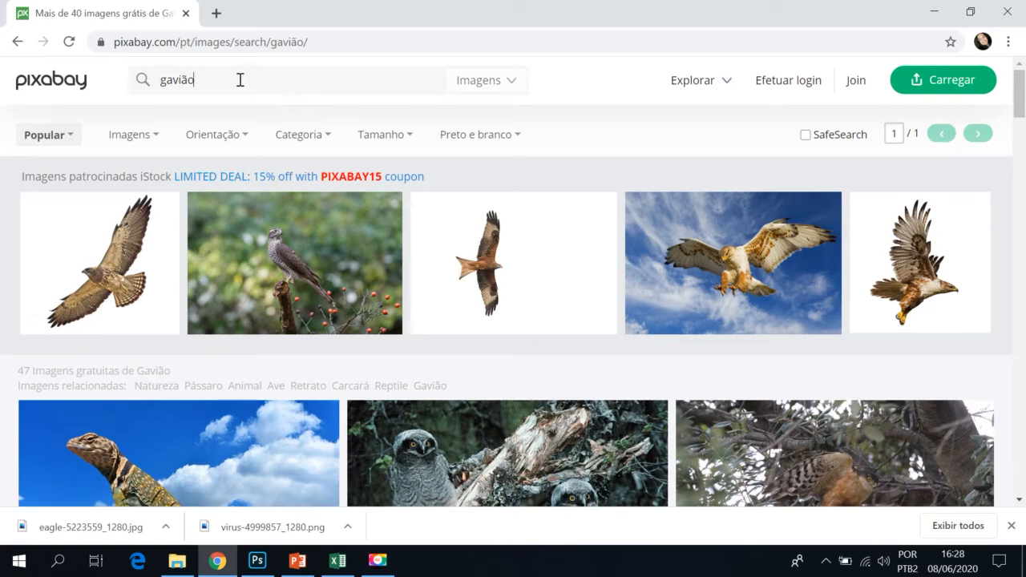
# Replace the search term with "eagle" and look through the results for the brown eagle portrait.
pyautogui.moveTo(240, 79); pyautogui.dragTo(128, 85)
pyautogui.write('eagle')
pyautogui.press('Return')
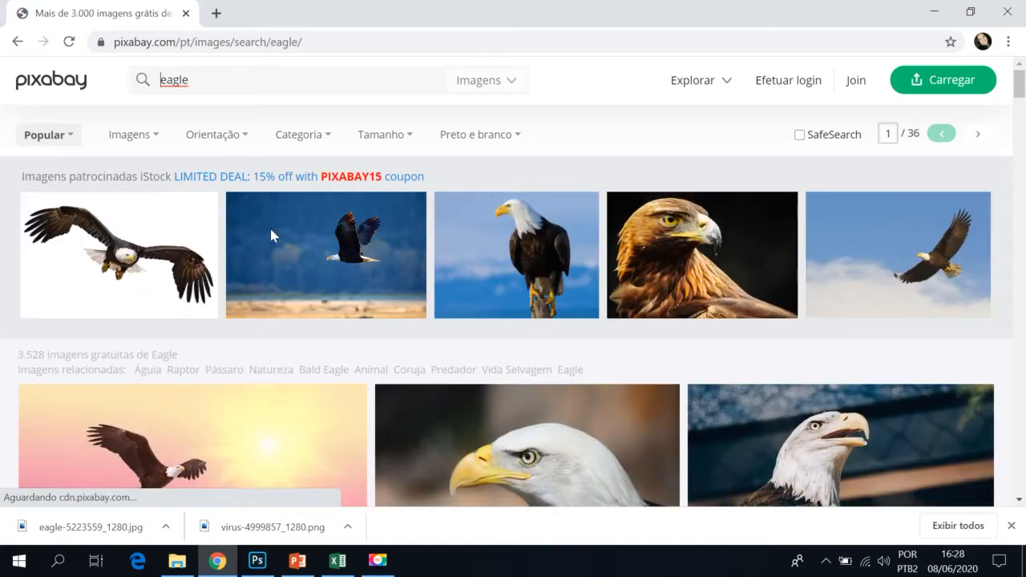
pyautogui.scroll(-2, 560, 321)
pyautogui.scroll(-2, 561, 321)
pyautogui.scroll(-10, 560, 329)
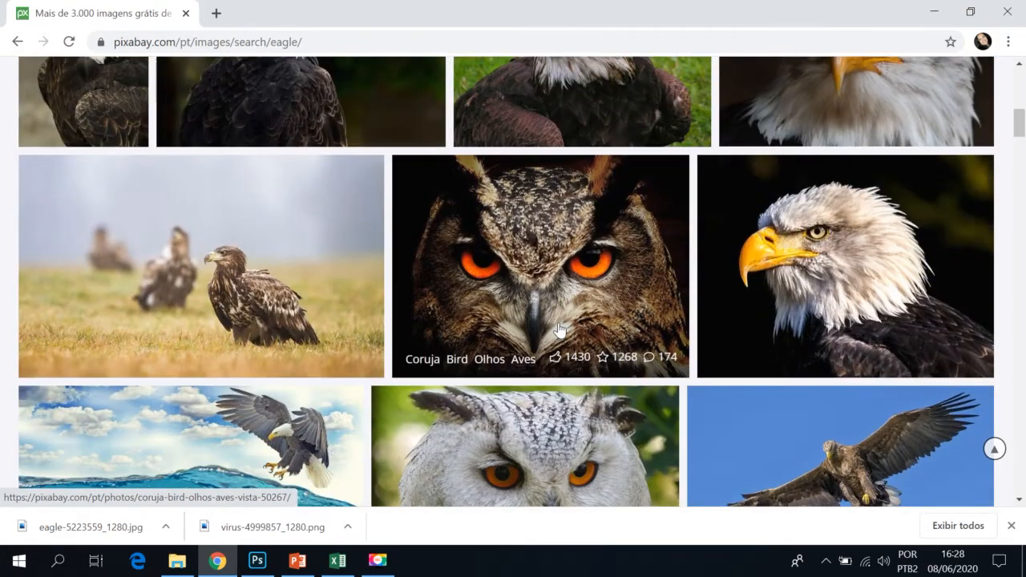
pyautogui.scroll(-4, 558, 325)
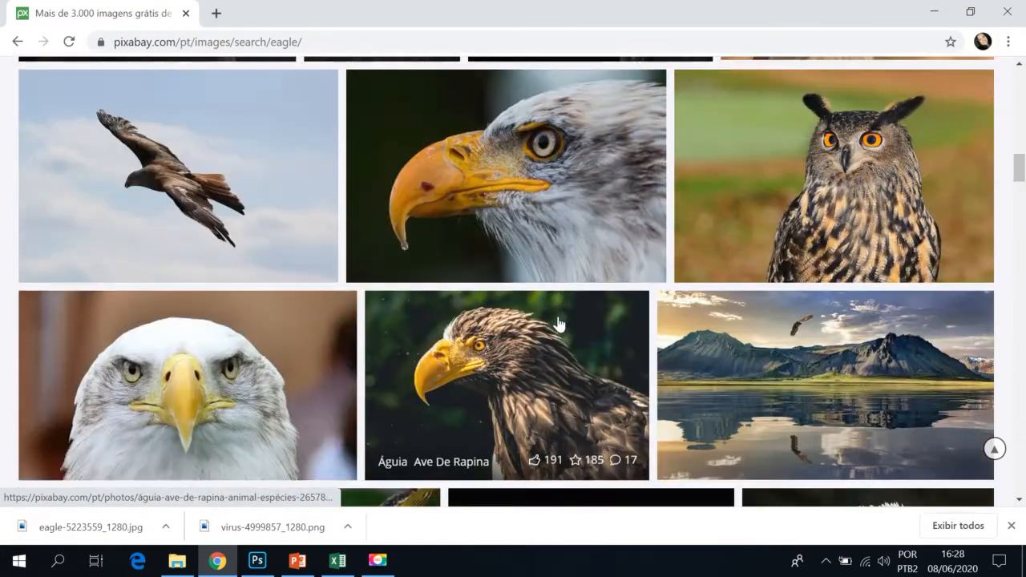
pyautogui.scroll(4, 557, 321)
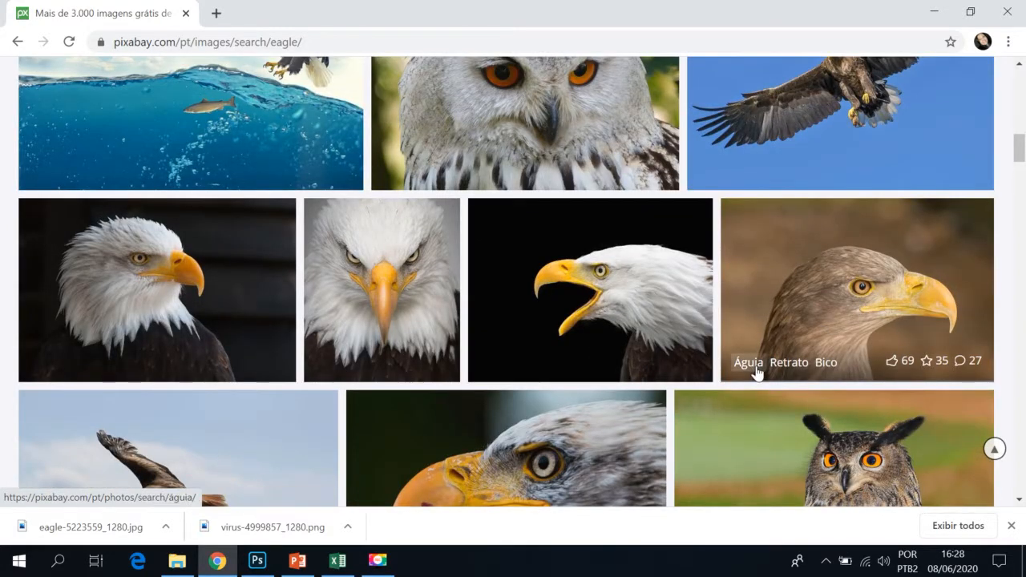
# Open the brown eagle portrait's page, examine its free download sizes, and return to Photoshop.
pyautogui.click(840, 304)
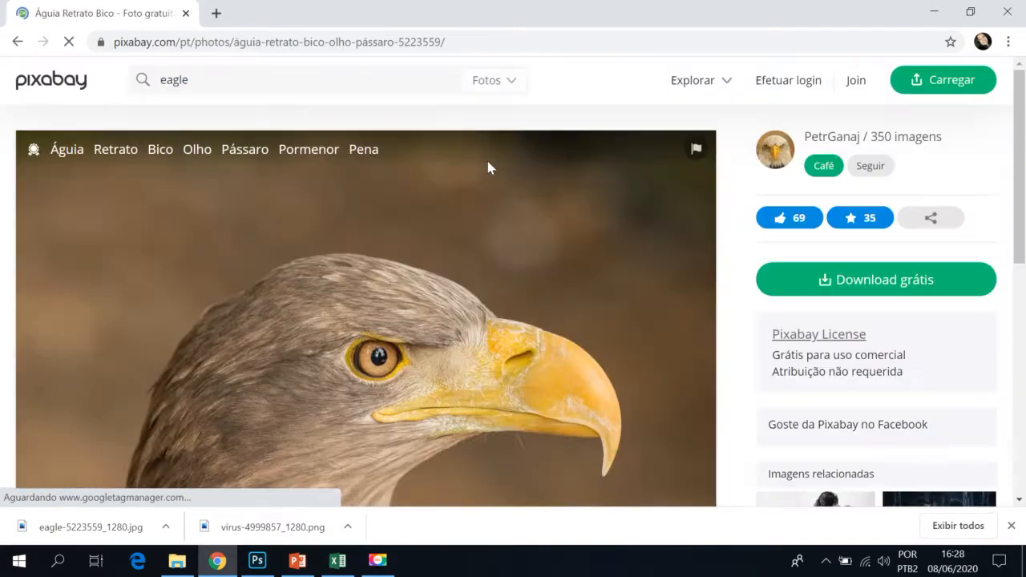
pyautogui.scroll(-3, 380, 281)
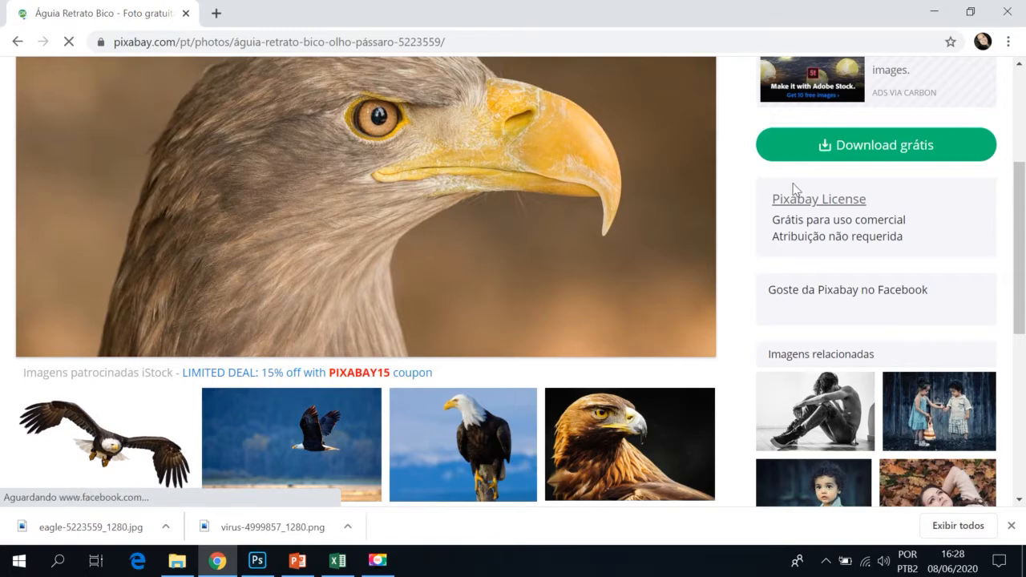
pyautogui.click(855, 149)
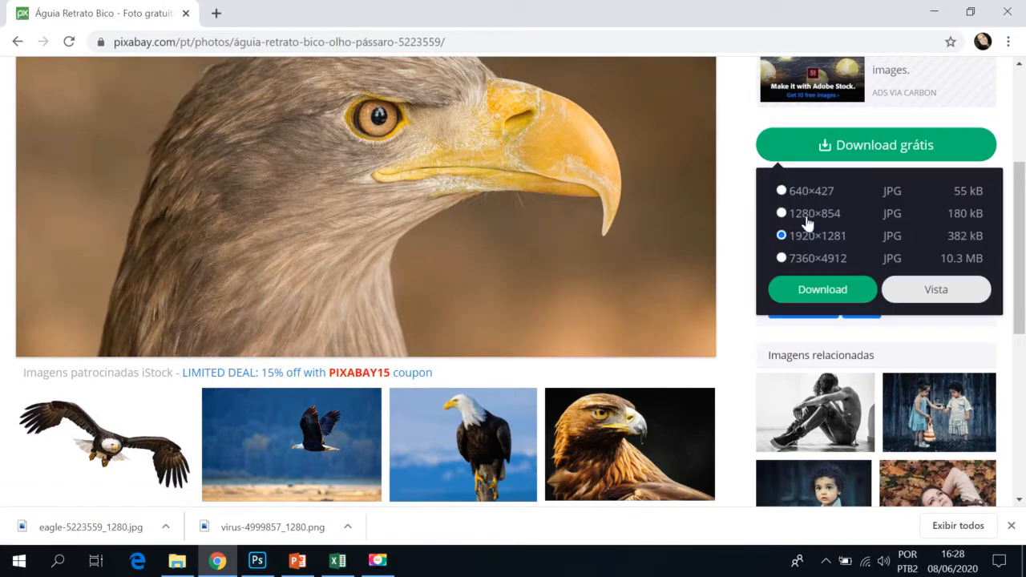
pyautogui.scroll(3, 489, 168)
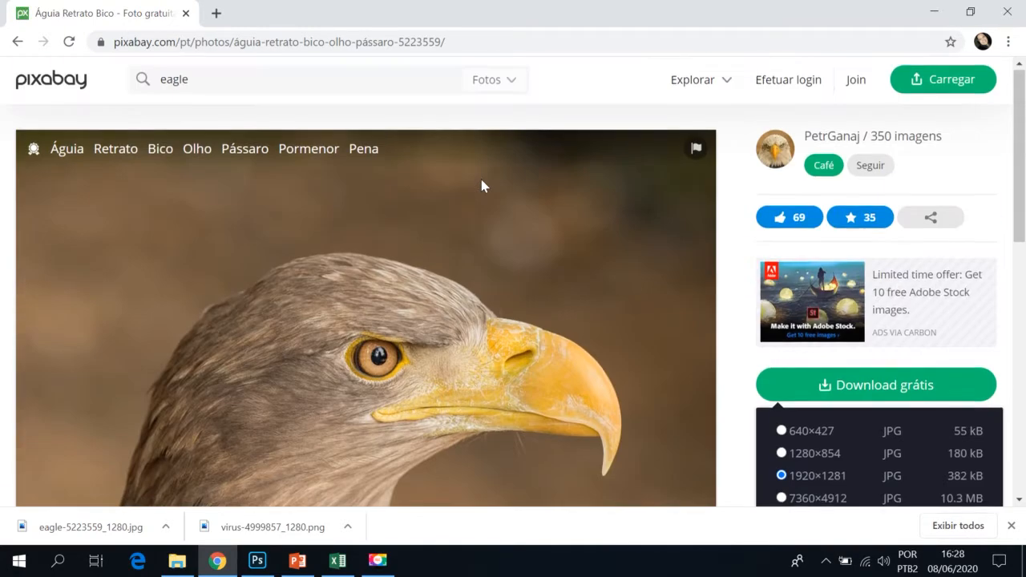
pyautogui.click(935, 11)
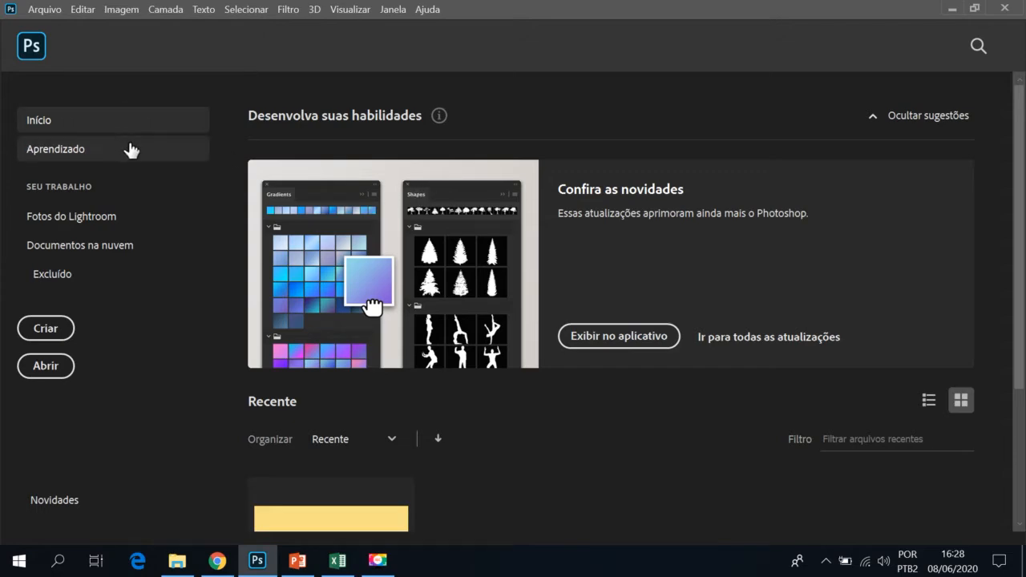
# Open globo.png from the "imagens diversas" folder in Imagens, leaving its missing colour profile as it is.
pyautogui.click(56, 373)
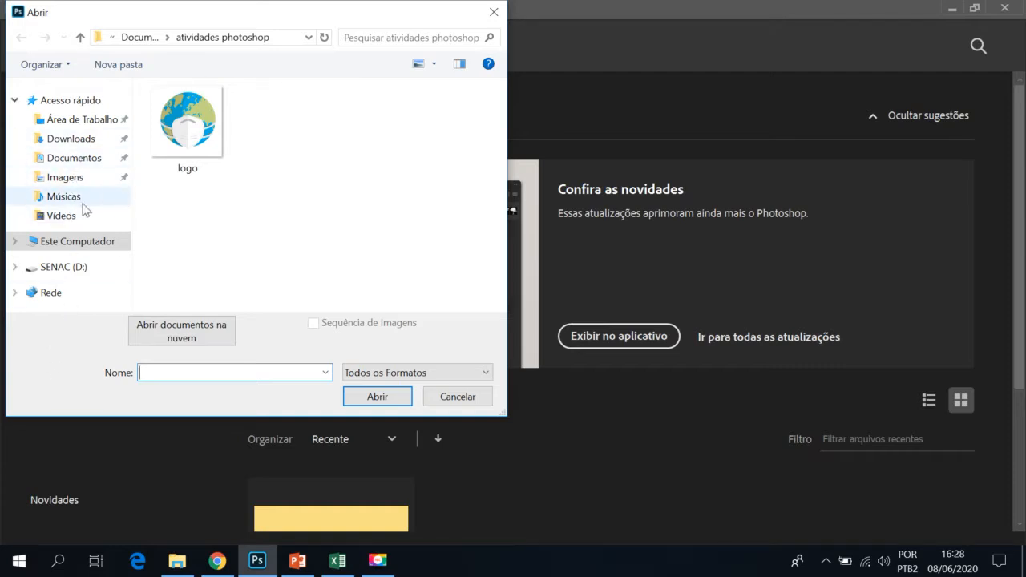
pyautogui.click(77, 178)
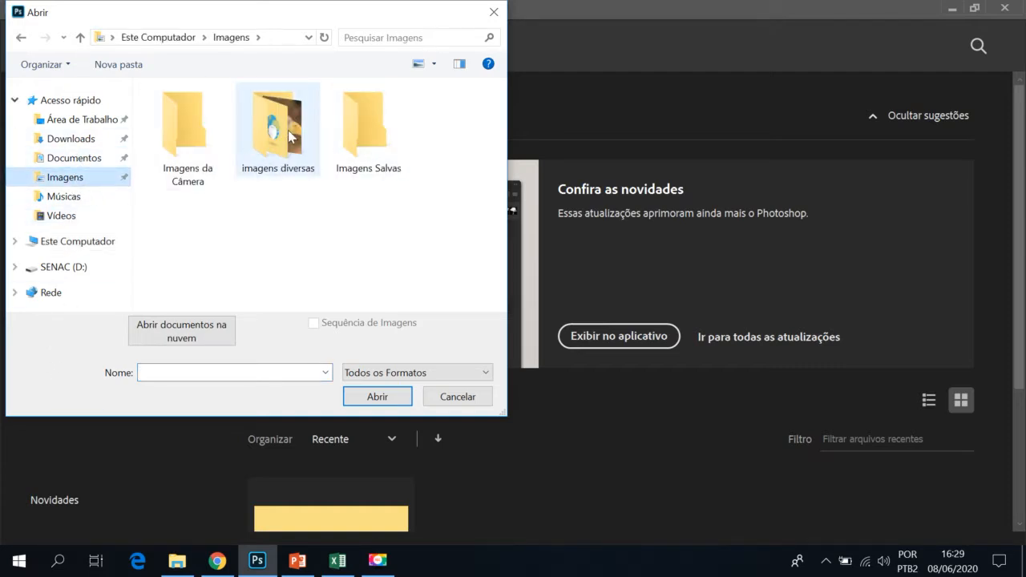
pyautogui.doubleClick(275, 152)
pyautogui.click(284, 115)
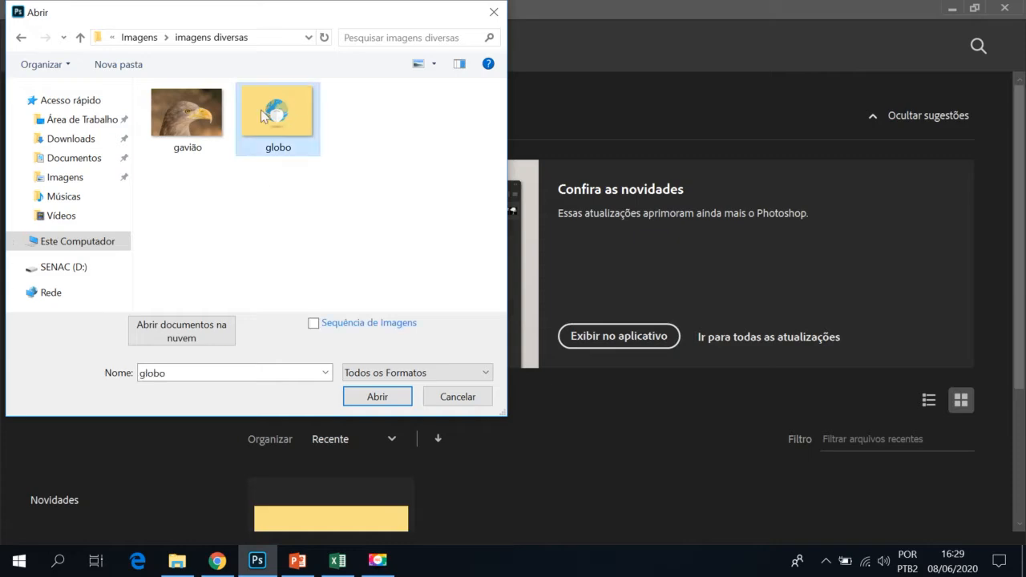
pyautogui.doubleClick(280, 119)
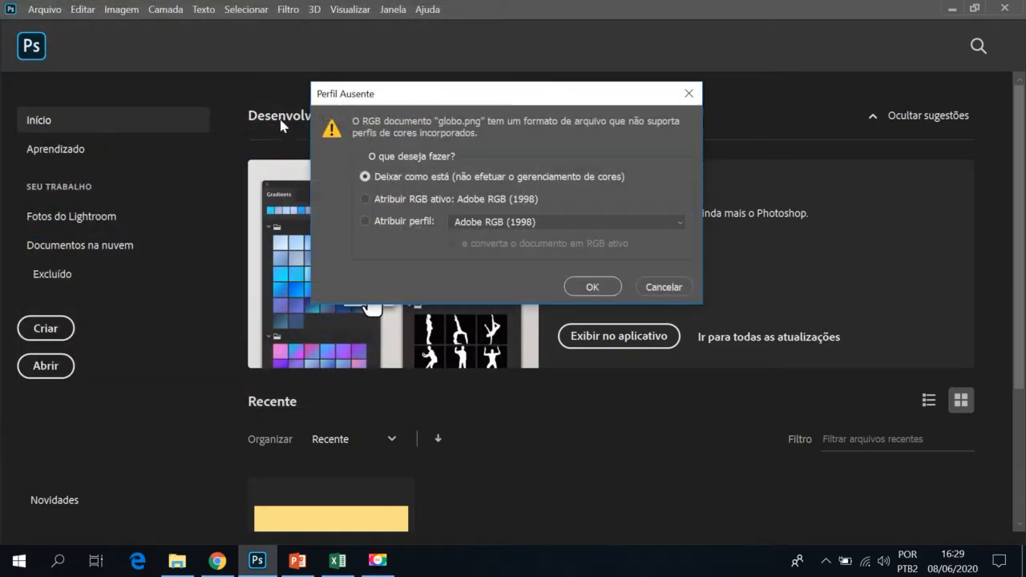
pyautogui.click(585, 290)
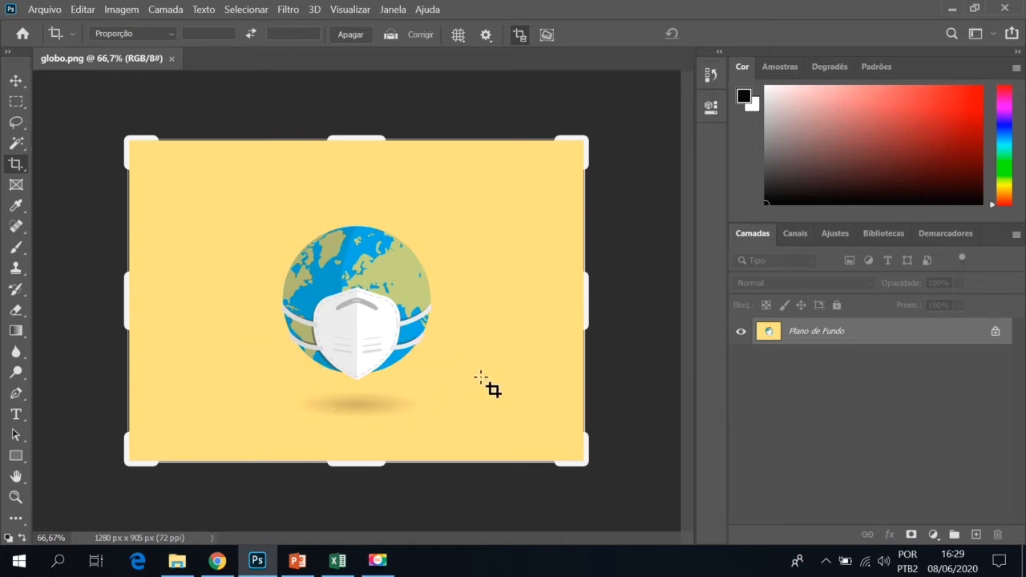
# Leave the crop preview of the globe image and activate the Move tool.
pyautogui.click(408, 201)
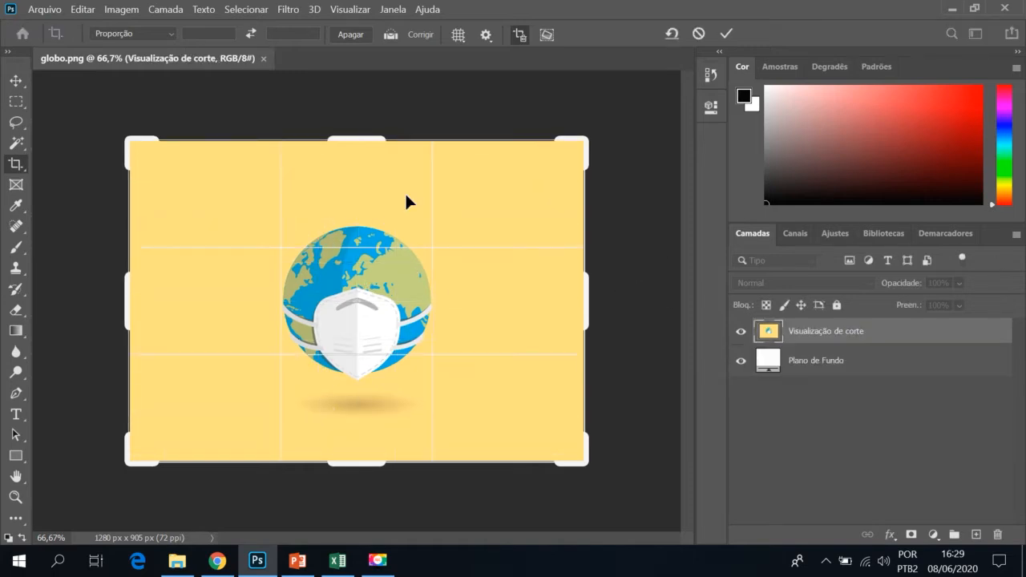
pyautogui.click(16, 81)
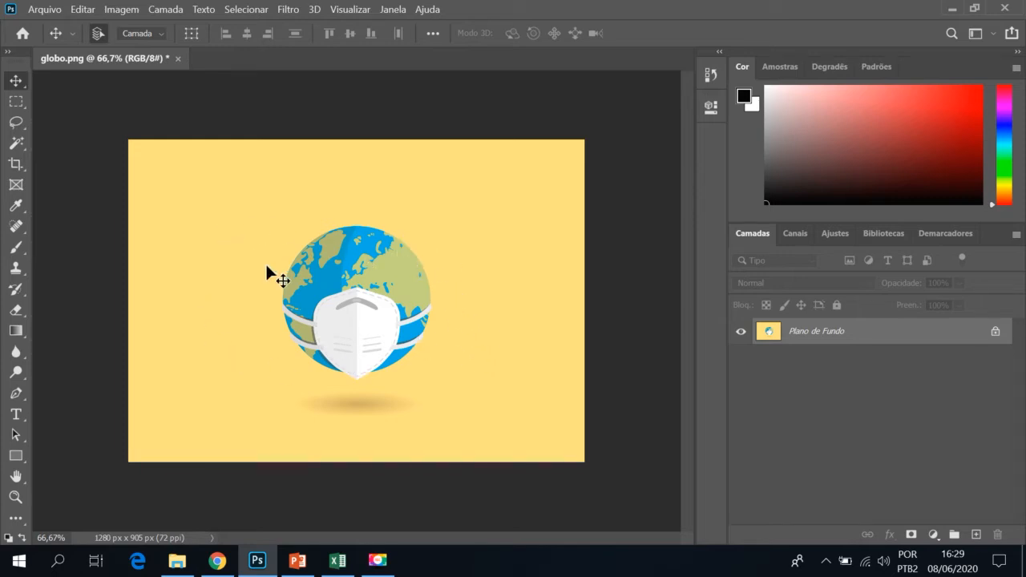
pyautogui.click(297, 560)
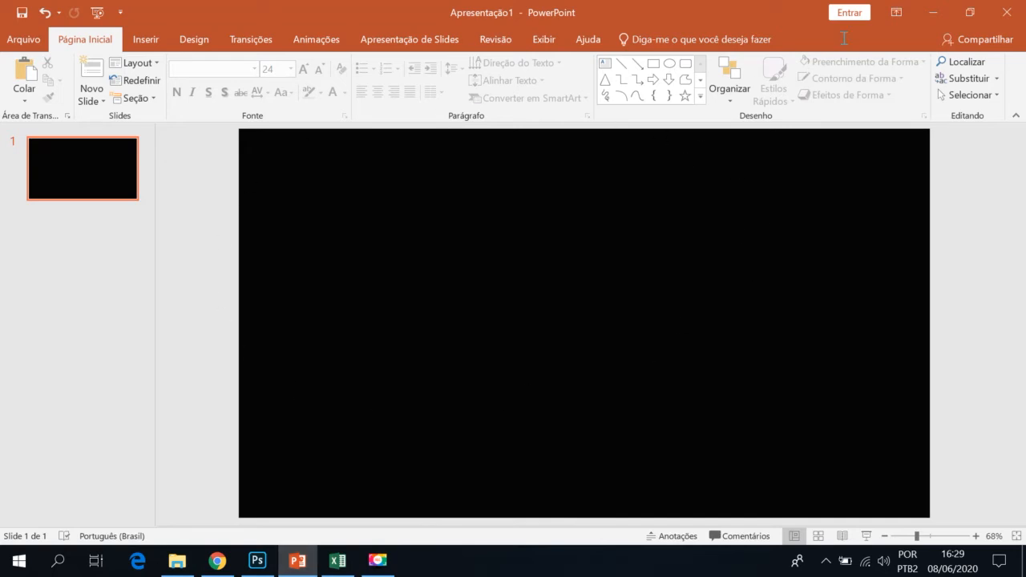
pyautogui.click(931, 12)
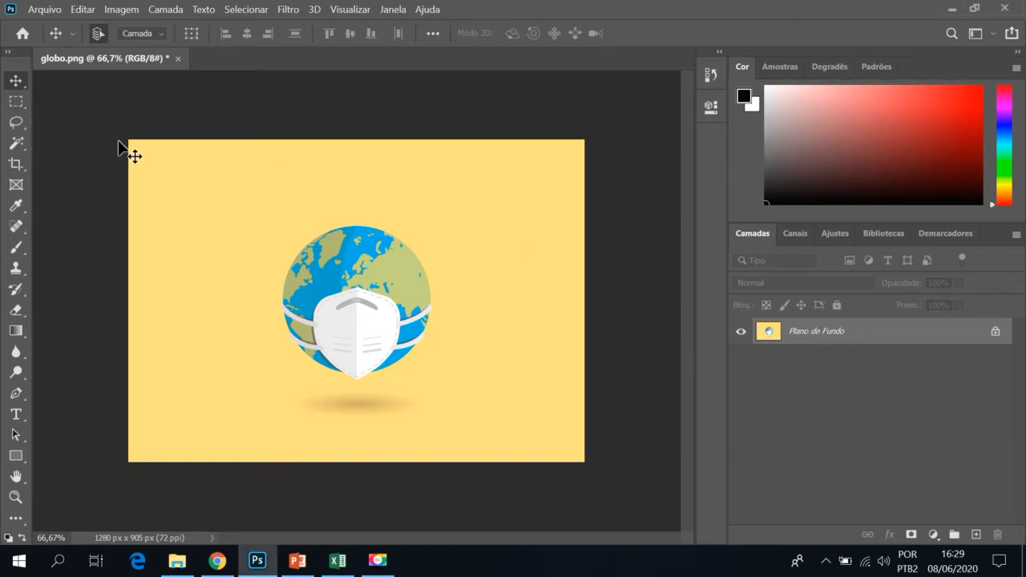
pyautogui.moveTo(120, 148); pyautogui.dragTo(35, 93)
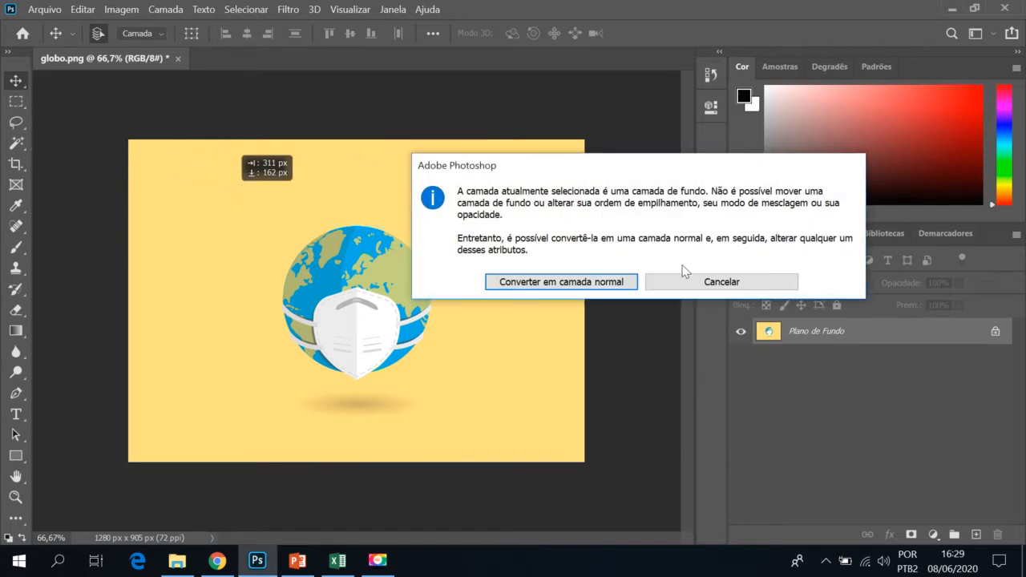
pyautogui.click(704, 281)
# Select the whole globe image with the Rectangular Marquee and copy it.
pyautogui.click(17, 102)
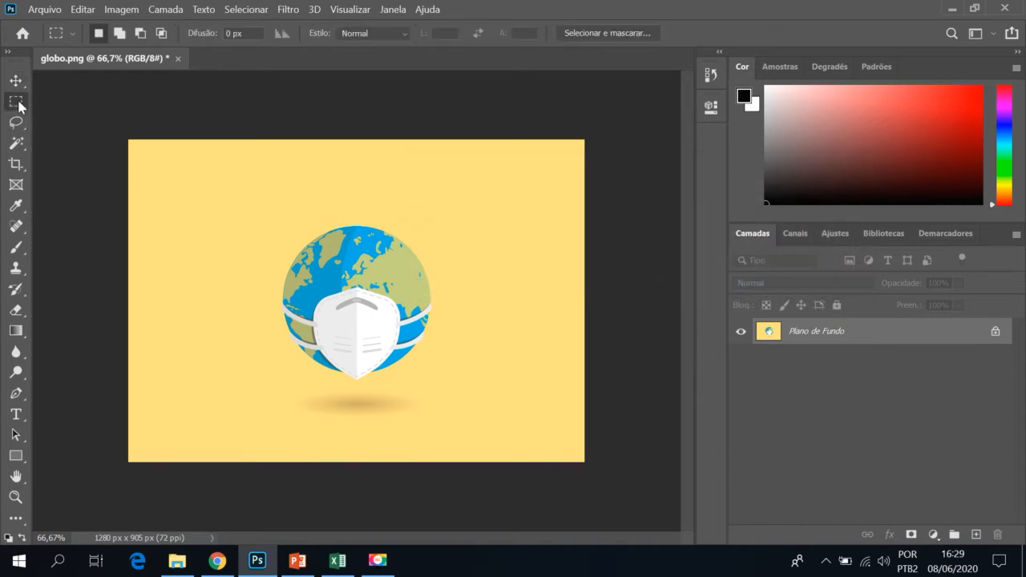
pyautogui.moveTo(110, 140); pyautogui.dragTo(709, 478)
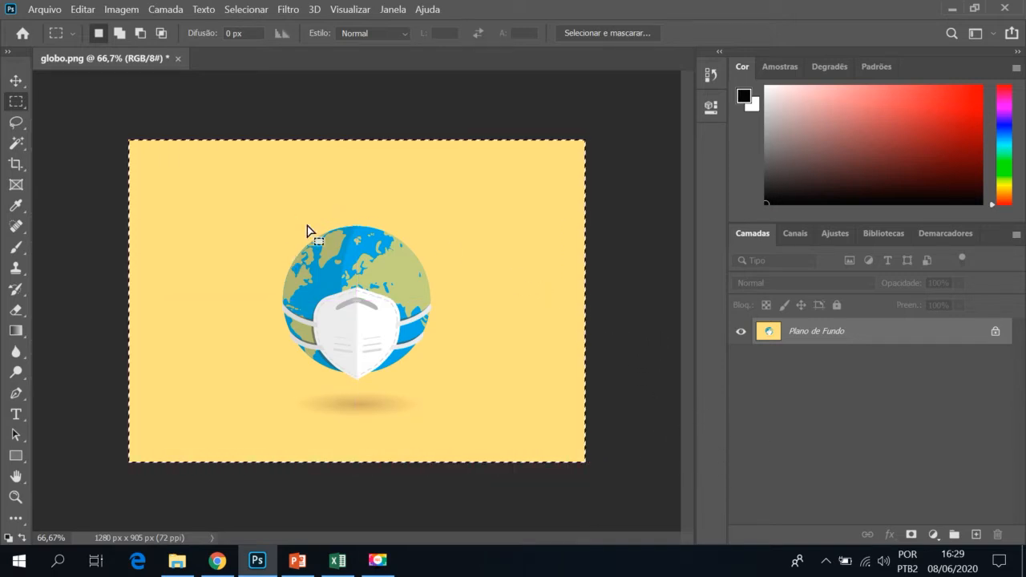
# Create a new 1280 x 905 px RGB document at 72 ppi with transparent background contents.
pyautogui.click(45, 10)
pyautogui.click(50, 26)
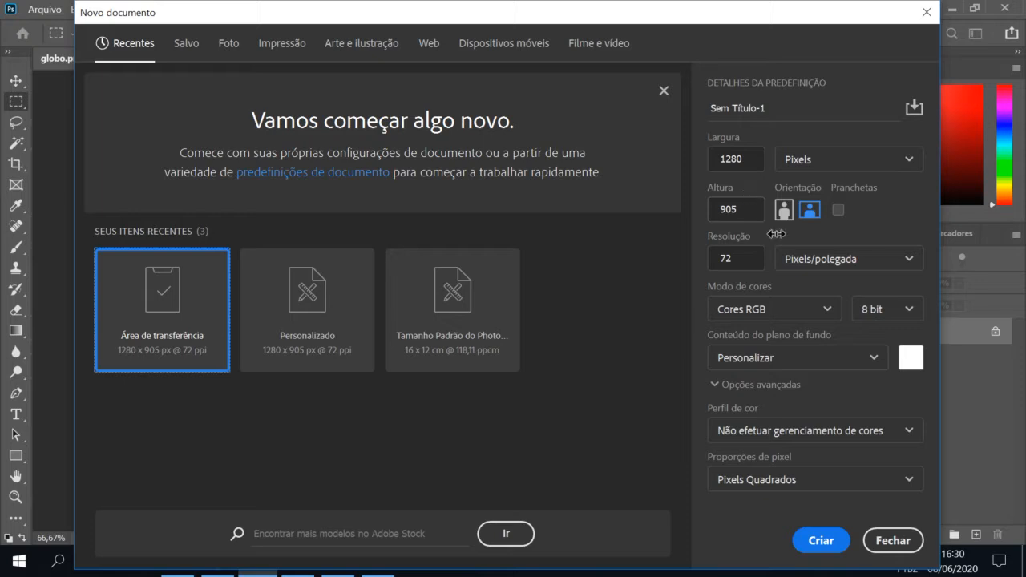
pyautogui.click(813, 366)
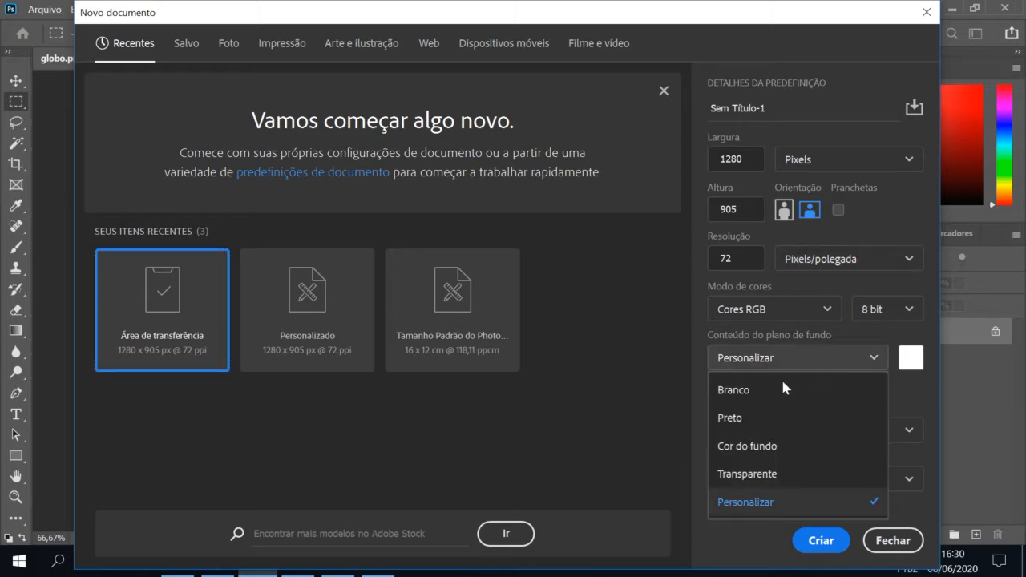
pyautogui.click(757, 491)
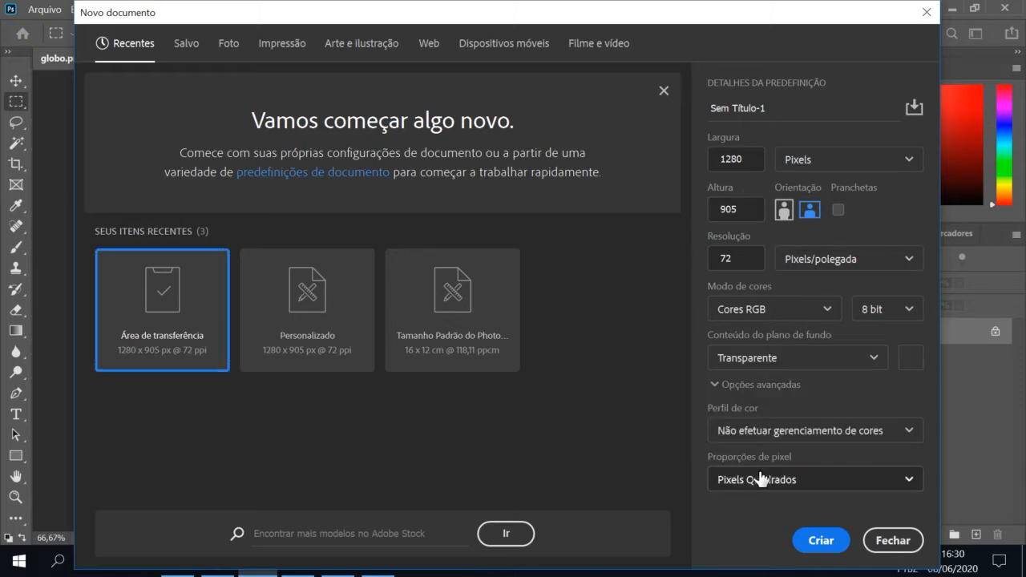
pyautogui.click(836, 547)
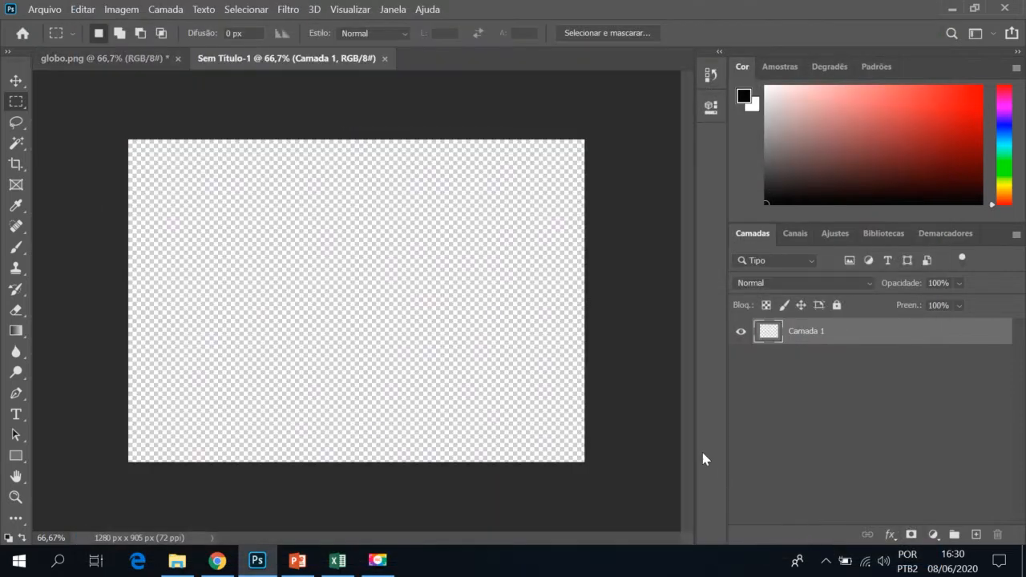
# Paste the copied globe image into the new transparent document.
pyautogui.click(127, 60)
pyautogui.click(293, 59)
pyautogui.hotkey('ctrl', 'v')
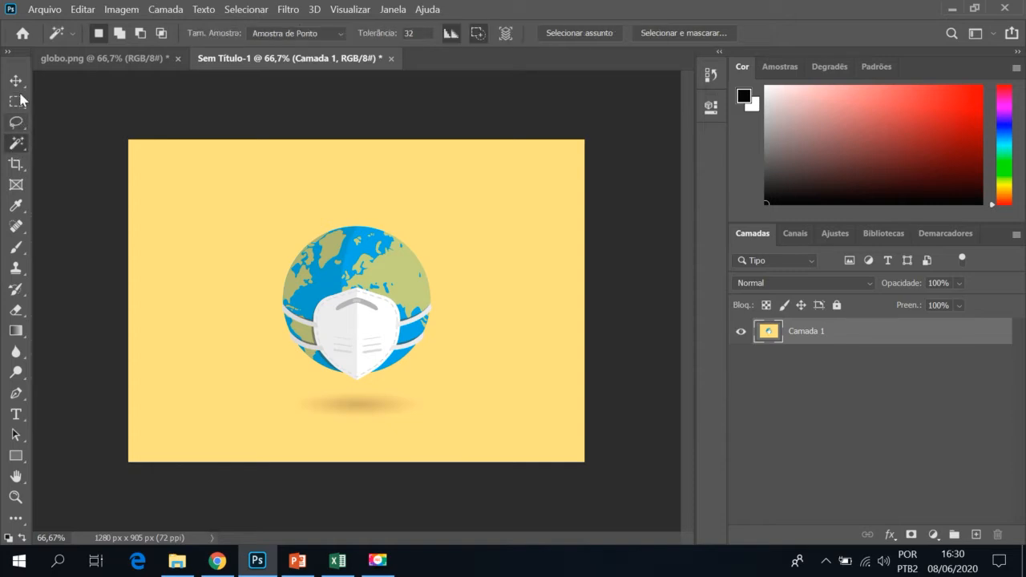
# Select the yellow background with the Magic Wand at tolerance 32, and select it again at tolerance 100.
pyautogui.rightClick(19, 145)
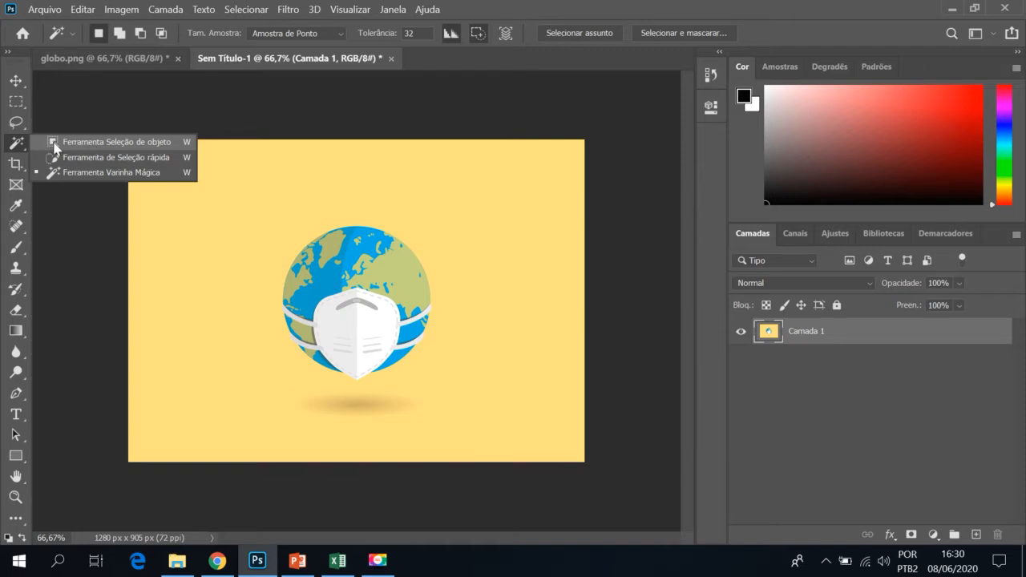
pyautogui.click(93, 174)
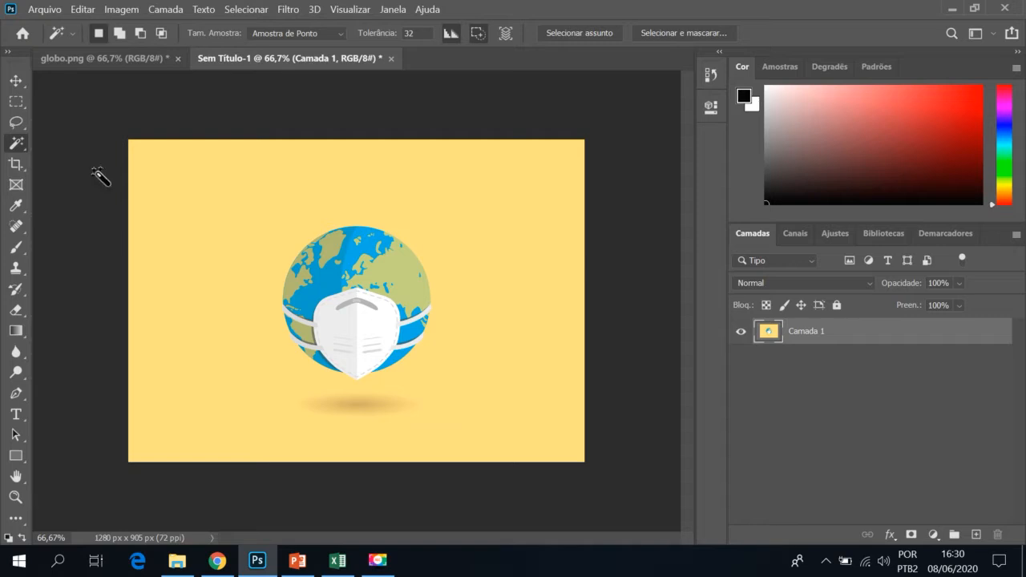
pyautogui.click(249, 194)
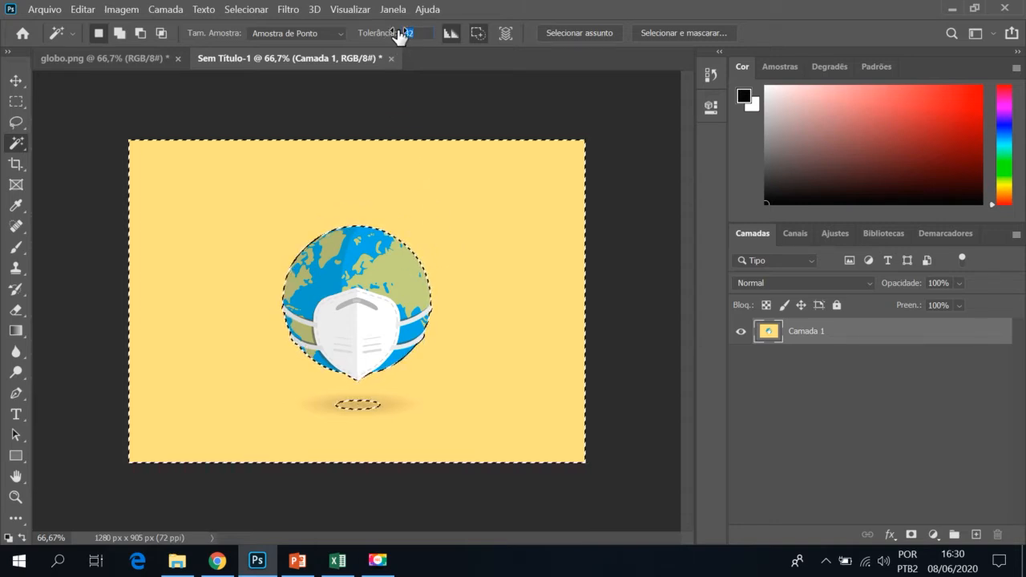
pyautogui.write('100')
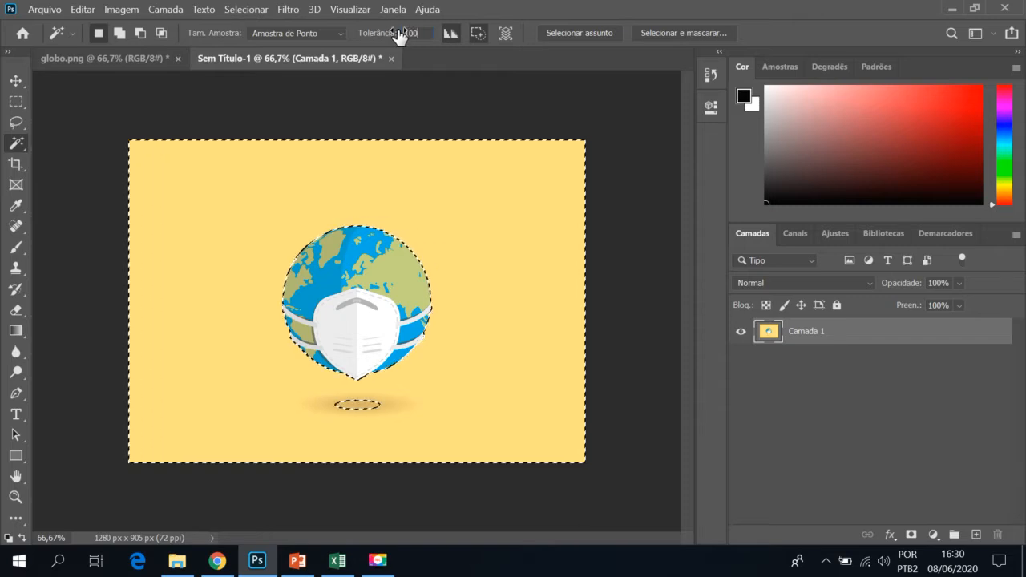
pyautogui.click(500, 237)
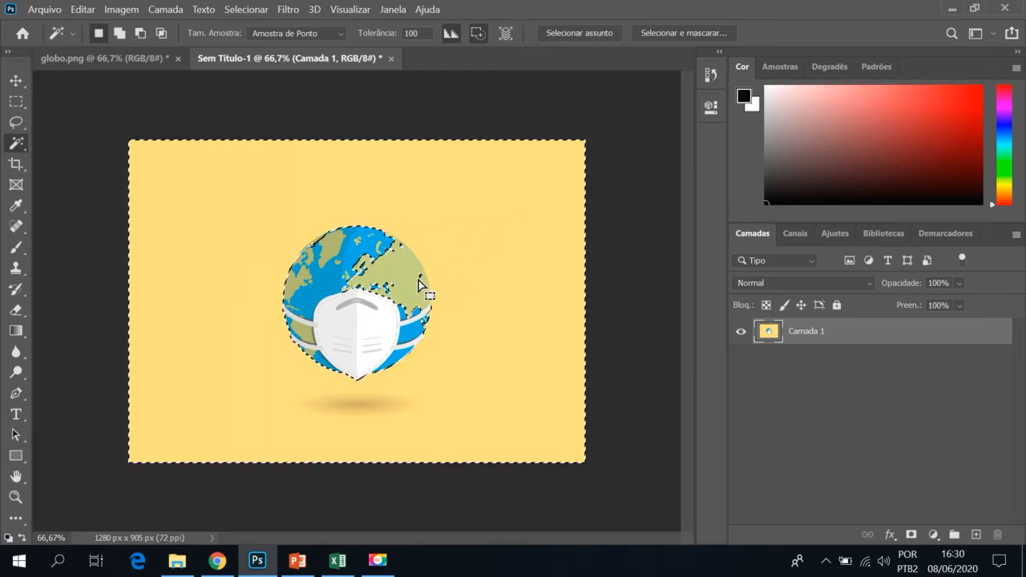
# With the Magic Wand at tolerance 20, select and delete the yellow background and the shadow remnant beneath the globe.
pyautogui.click(411, 33)
pyautogui.write('20')
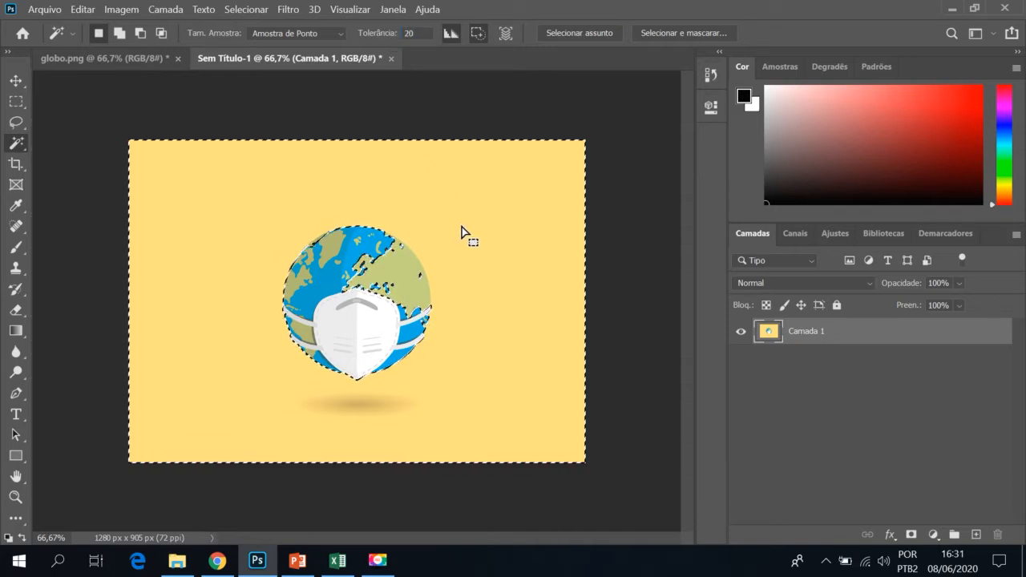
pyautogui.hotkey('ctrl', 'd')
pyautogui.click(490, 241)
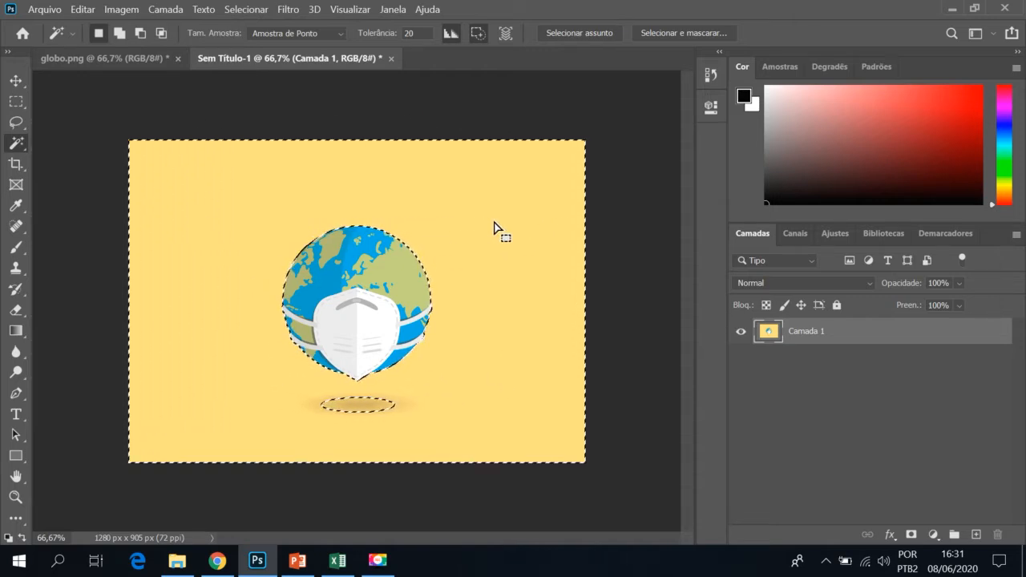
pyautogui.press('Delete')
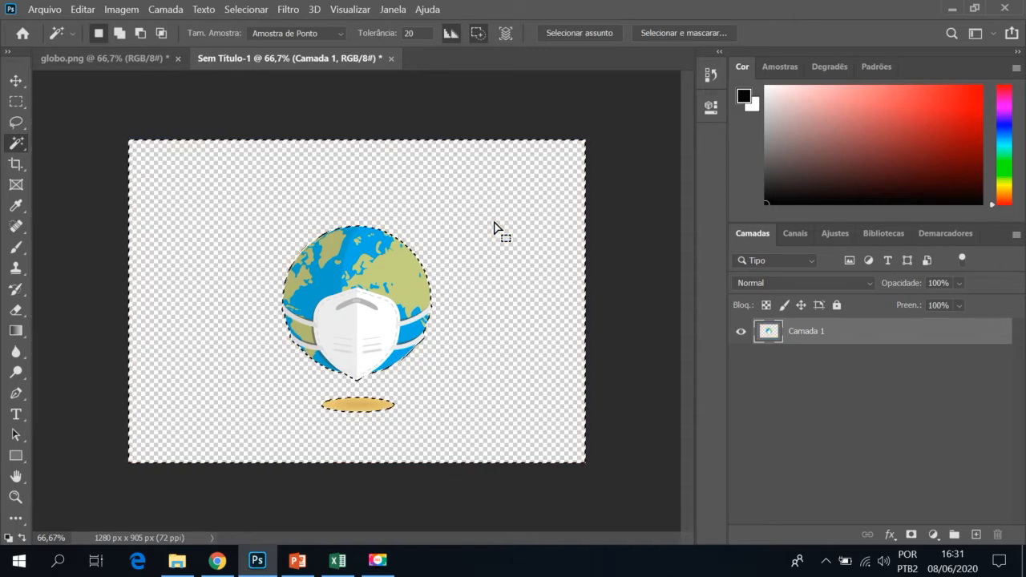
pyautogui.click(367, 409)
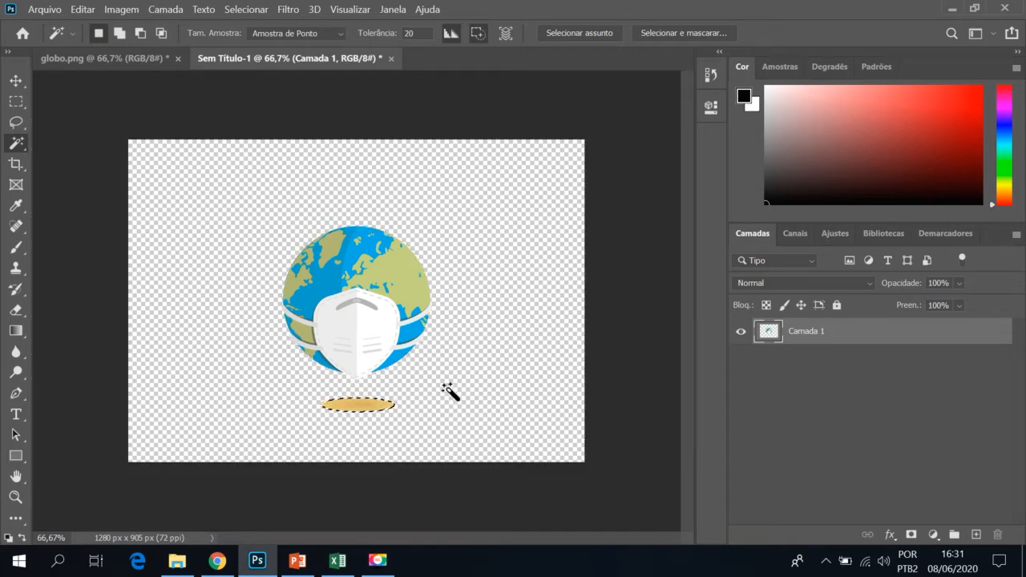
pyautogui.click(469, 417)
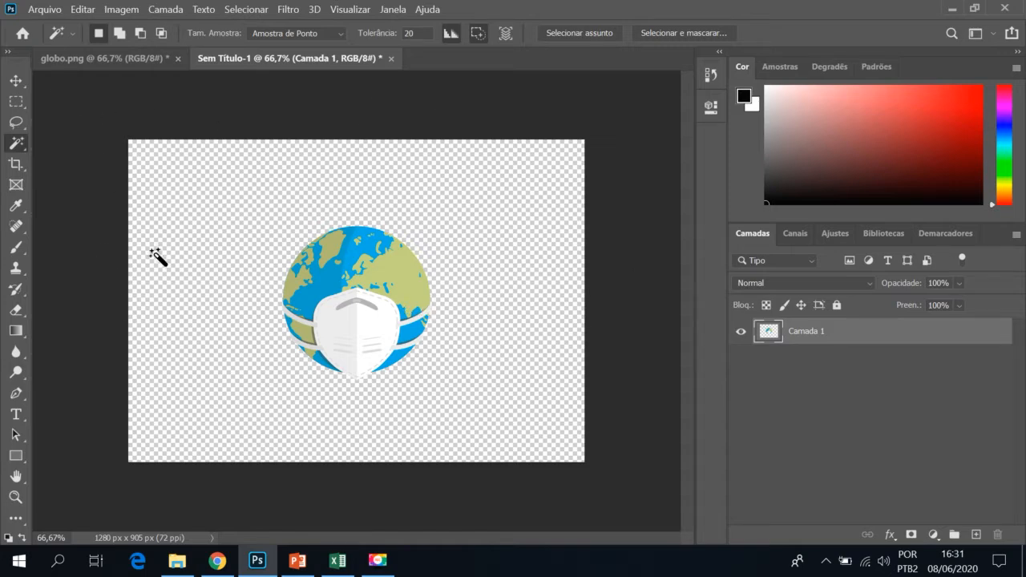
# Crop the canvas on all four sides to about 608 x 497 px around the masked globe.
pyautogui.click(16, 166)
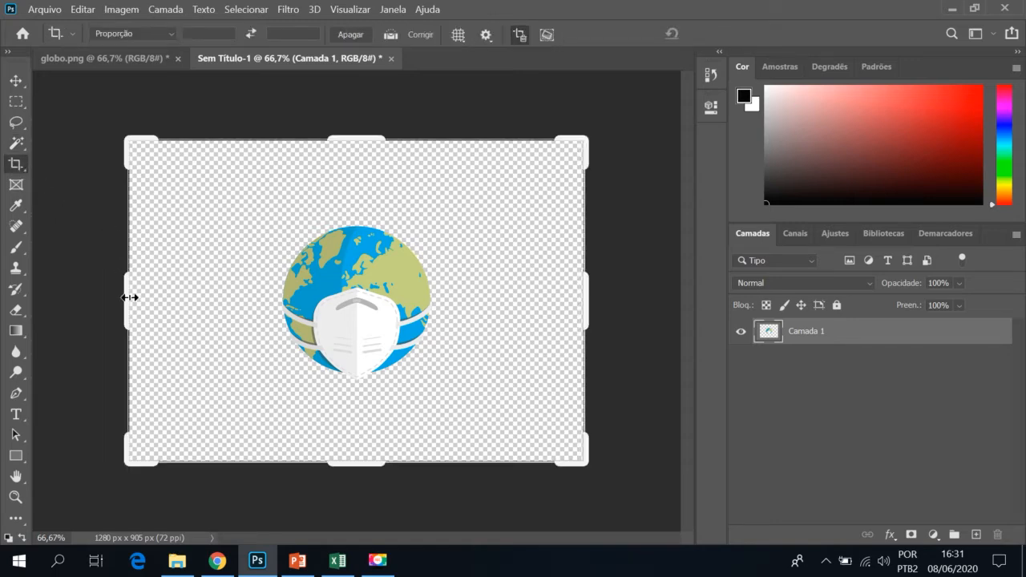
pyautogui.moveTo(129, 298); pyautogui.dragTo(188, 300)
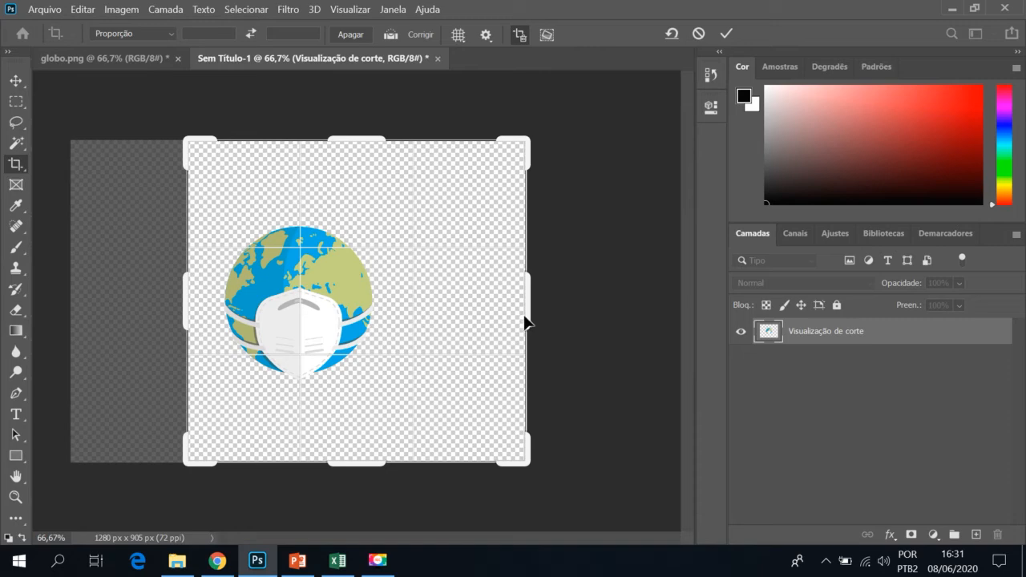
pyautogui.moveTo(525, 322)
pyautogui.mouseDown()
pyautogui.moveTo(458, 324)
pyautogui.moveTo(495, 325)
pyautogui.moveTo(458, 307)
pyautogui.moveTo(471, 289)
pyautogui.mouseUp()
pyautogui.hotkey('ctrl', 'z')
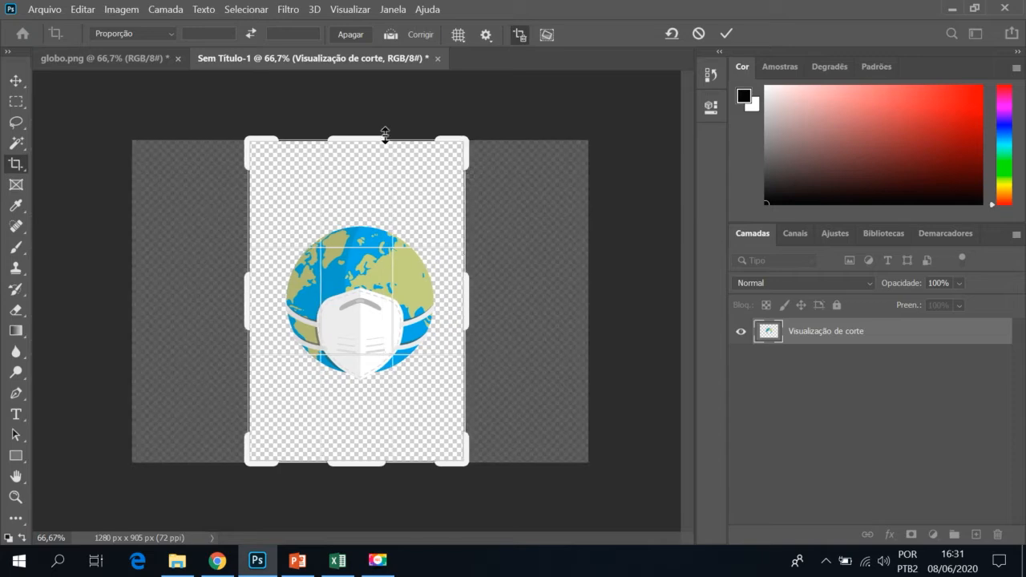
pyautogui.moveTo(352, 141); pyautogui.dragTo(358, 175)
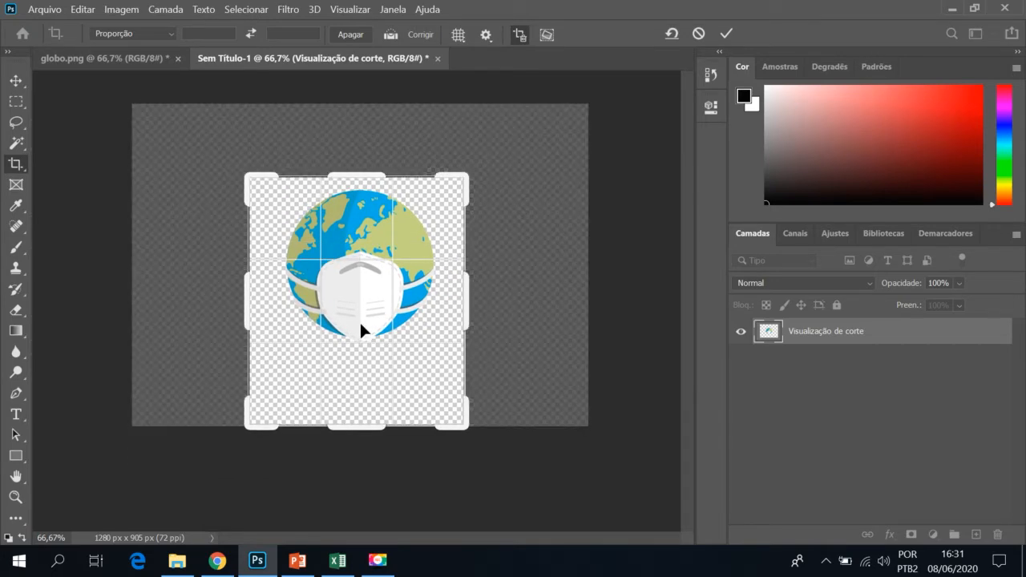
pyautogui.moveTo(363, 425); pyautogui.dragTo(361, 390)
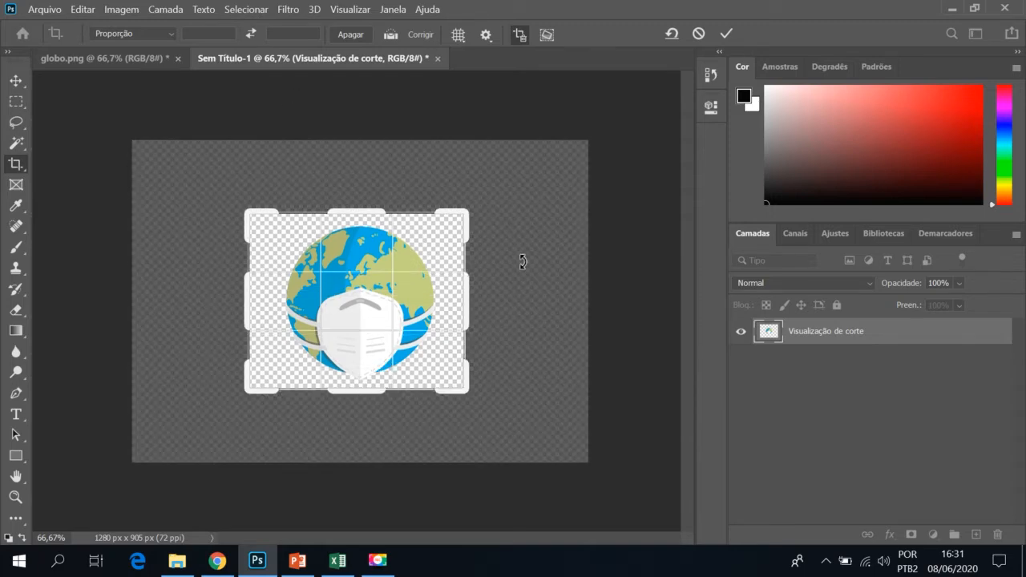
pyautogui.press('Return')
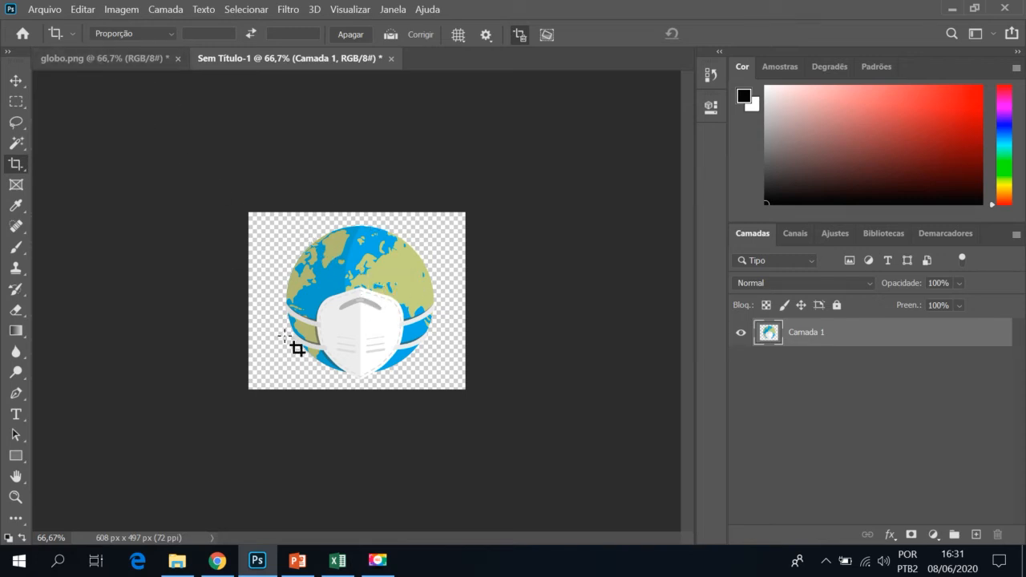
# Save the globe document on the computer in Documentos > atividades photoshop as the Photoshop file "globo mask", with maximized compatibility.
pyautogui.click(48, 10)
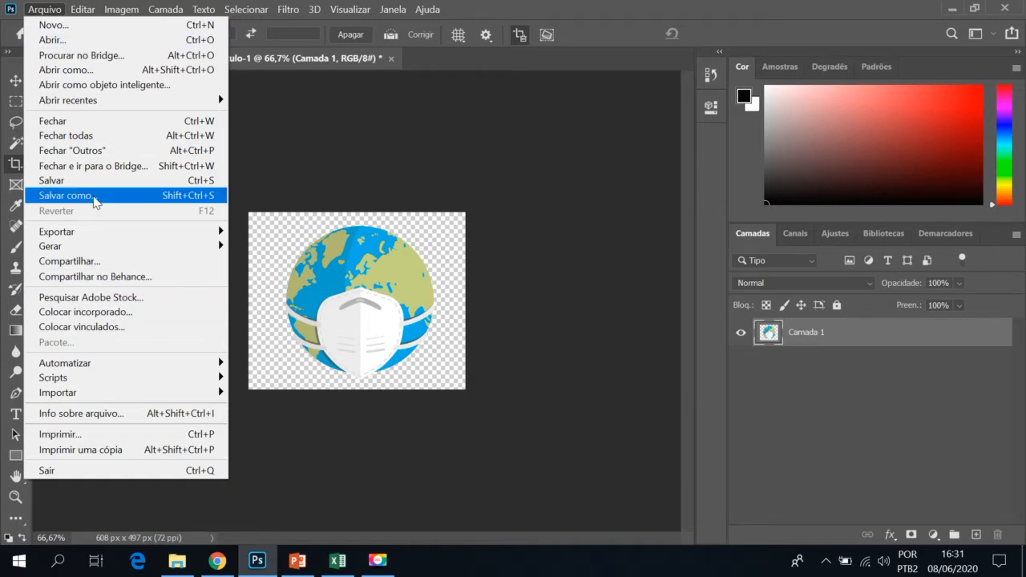
pyautogui.click(93, 195)
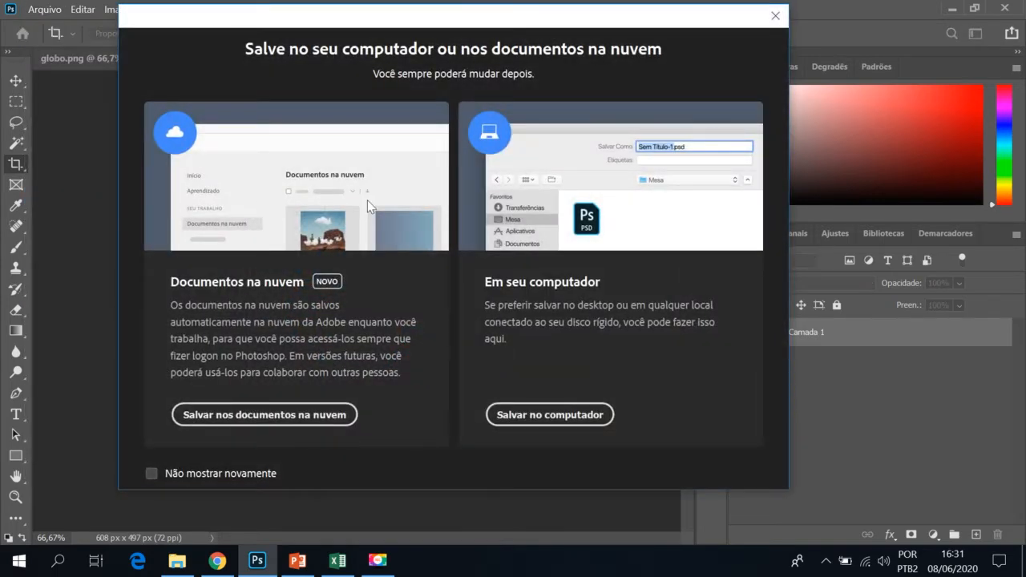
pyautogui.click(551, 414)
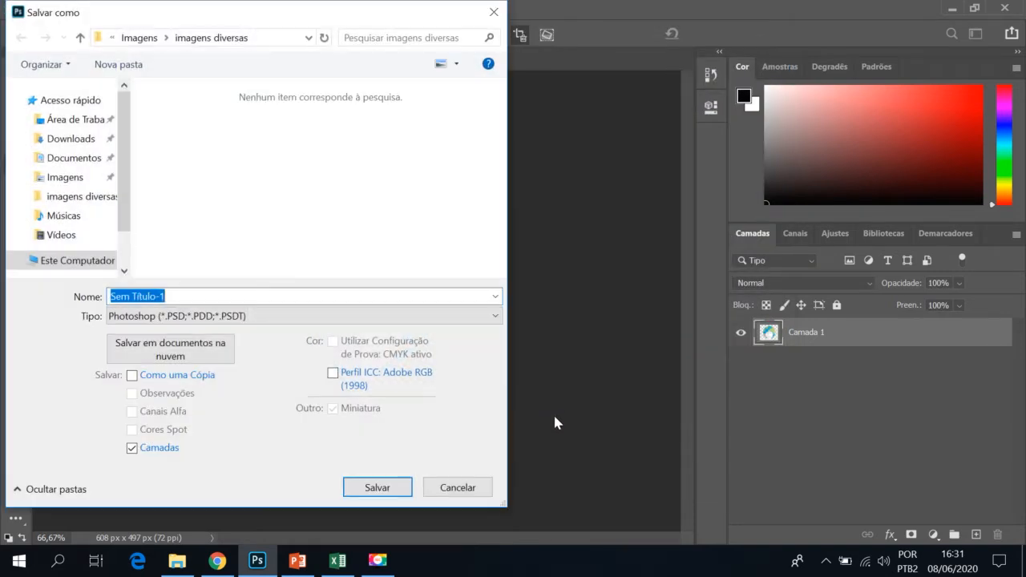
pyautogui.click(75, 158)
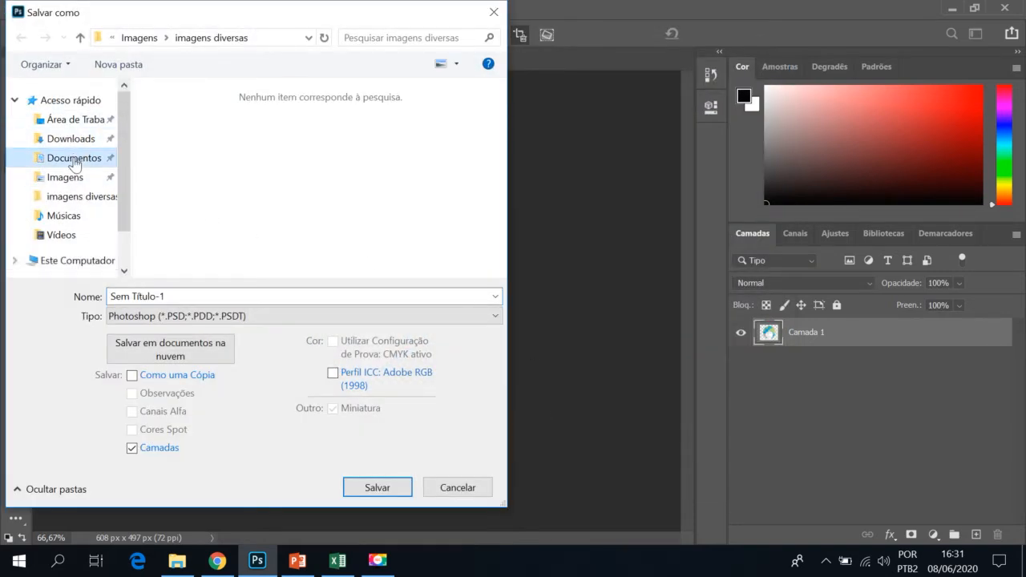
pyautogui.doubleClick(217, 131)
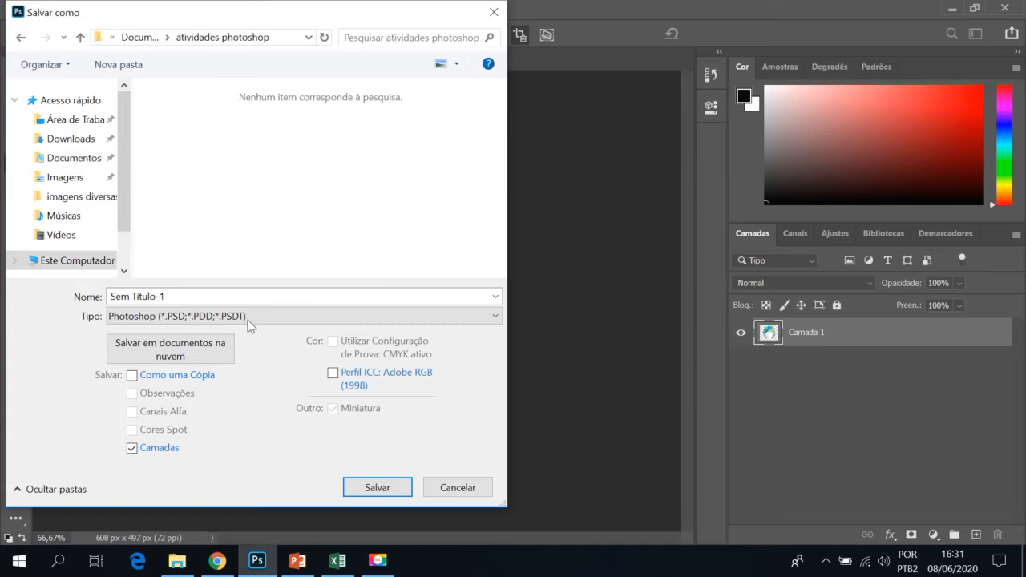
pyautogui.click(178, 296)
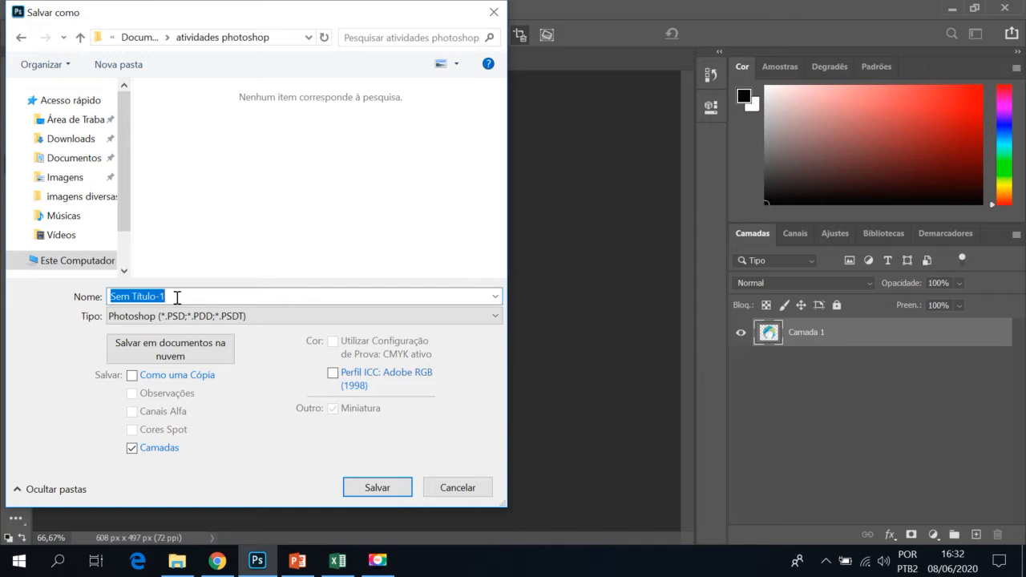
pyautogui.write('globo mask')
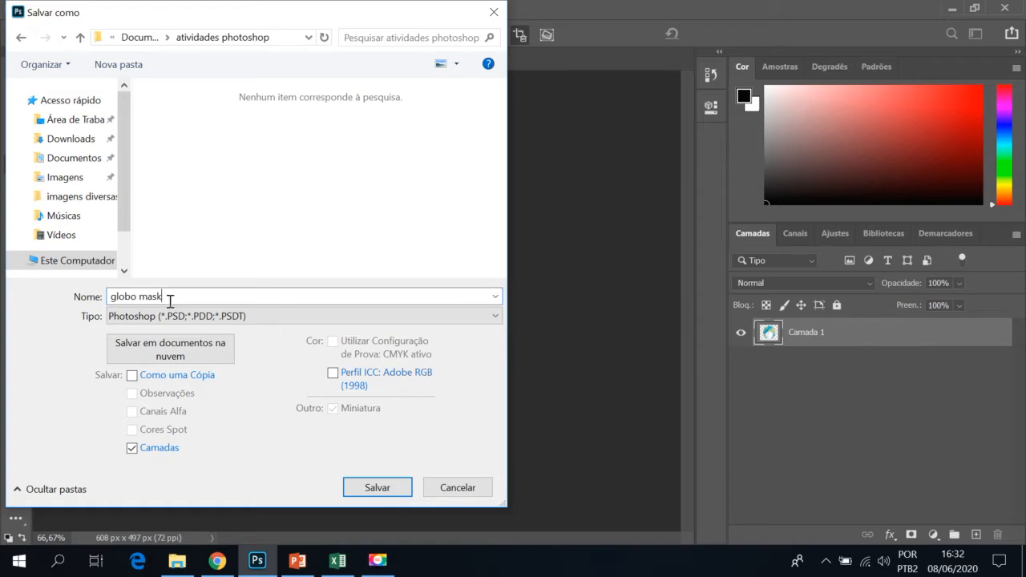
pyautogui.press('Tab')
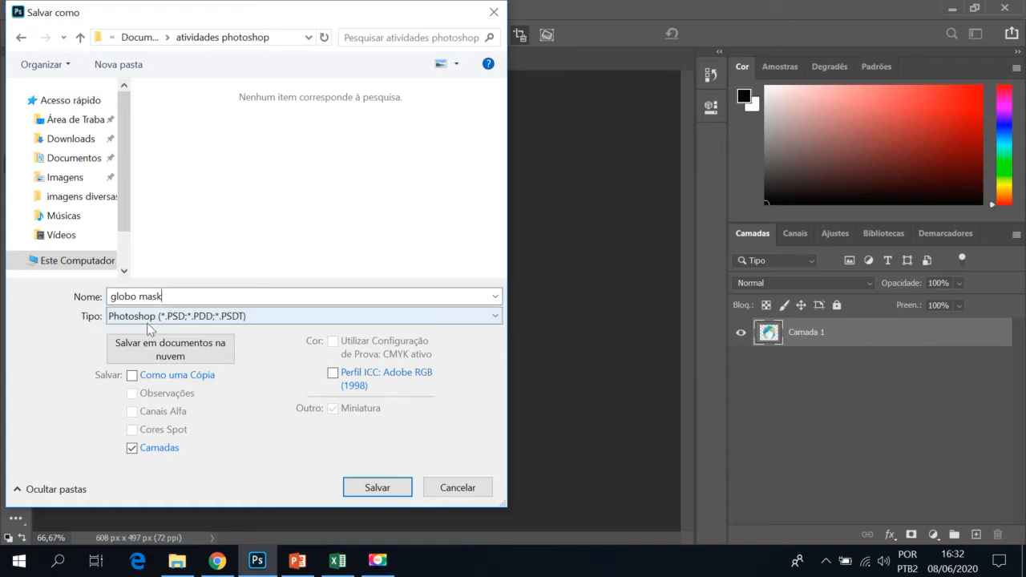
pyautogui.click(390, 489)
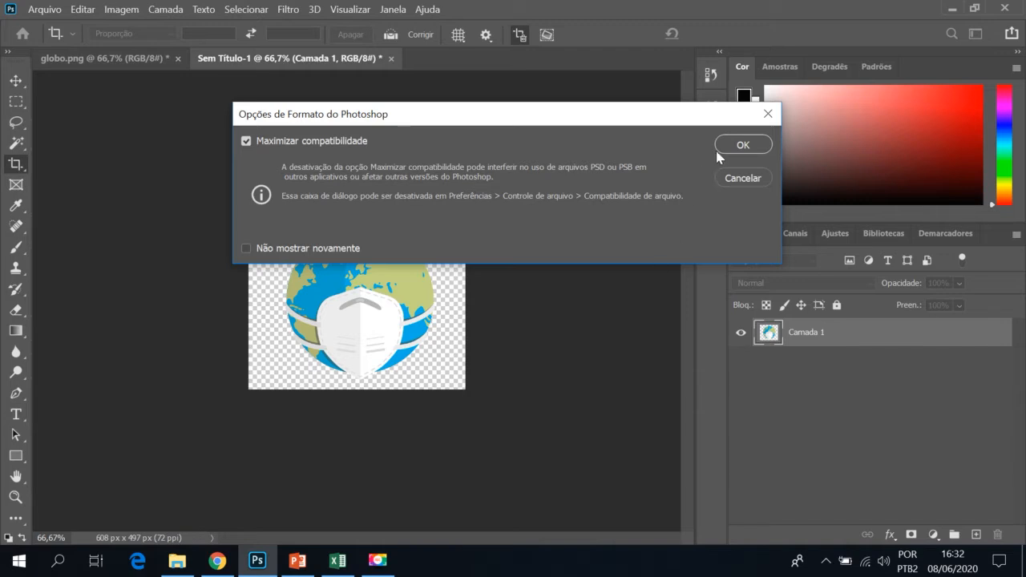
pyautogui.click(718, 151)
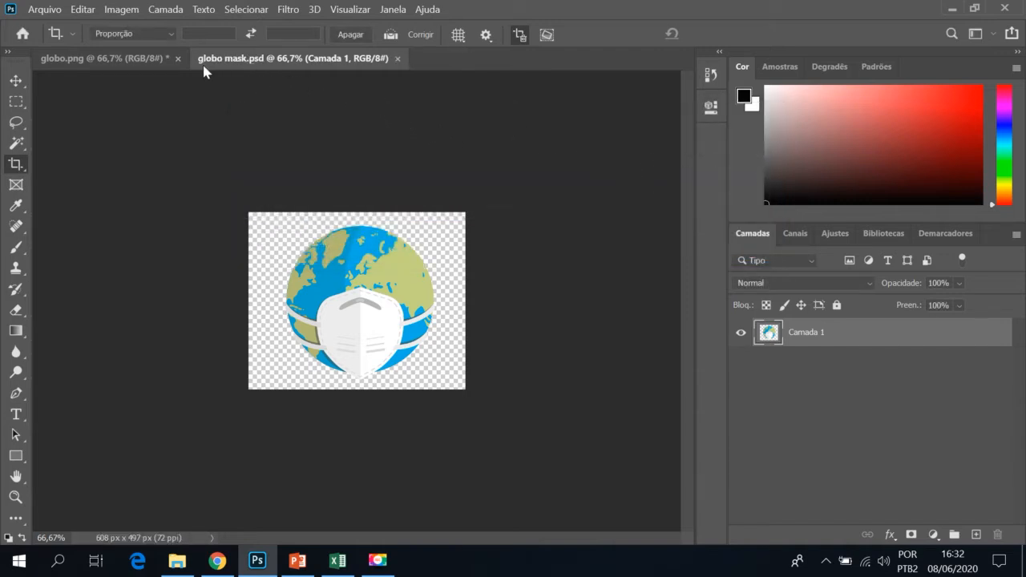
# Save the globe on the computer as the PNG "globo mask" in atividades photoshop, using the large file size with fastest saving.
pyautogui.click(41, 9)
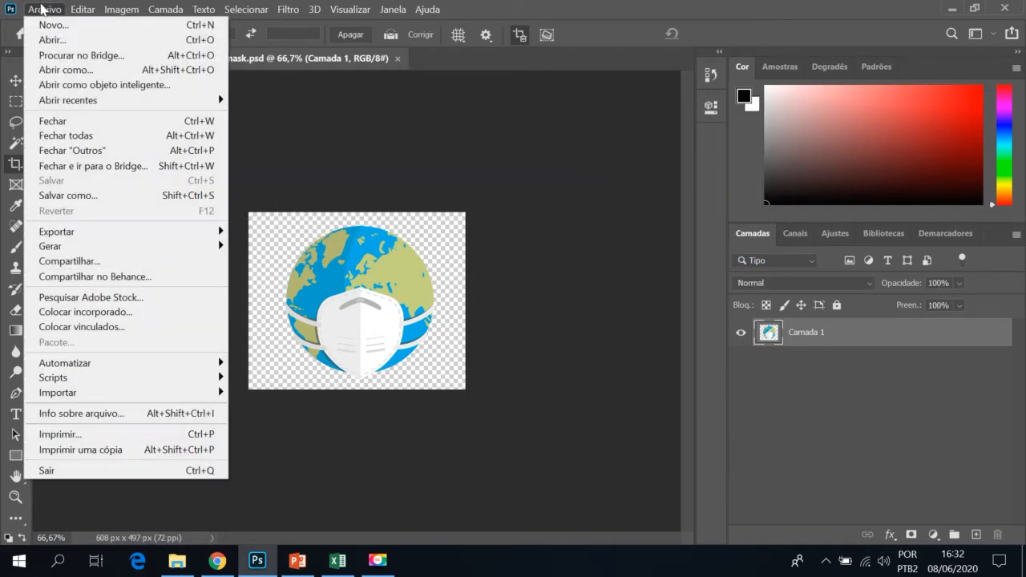
pyautogui.click(80, 196)
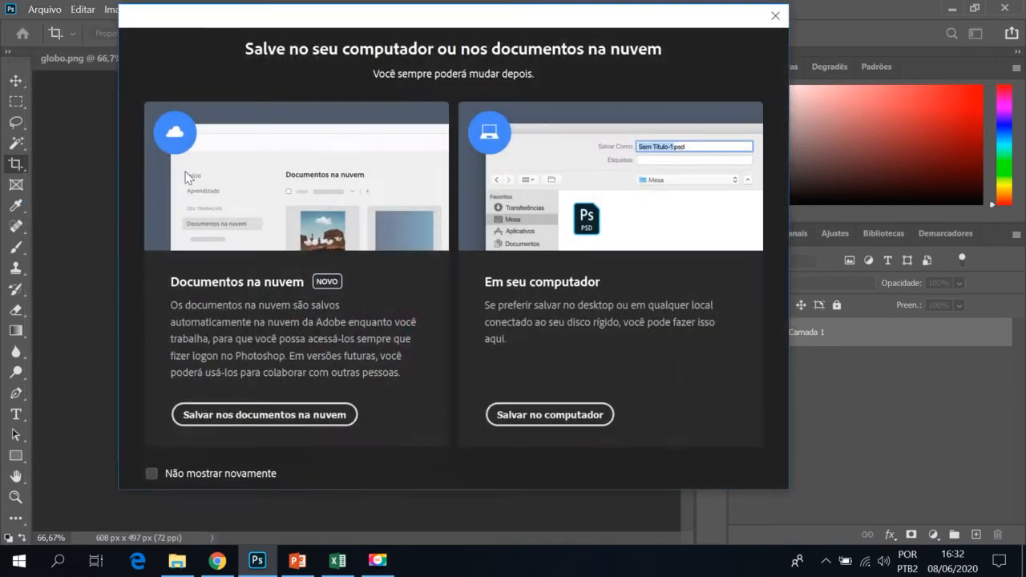
pyautogui.click(553, 415)
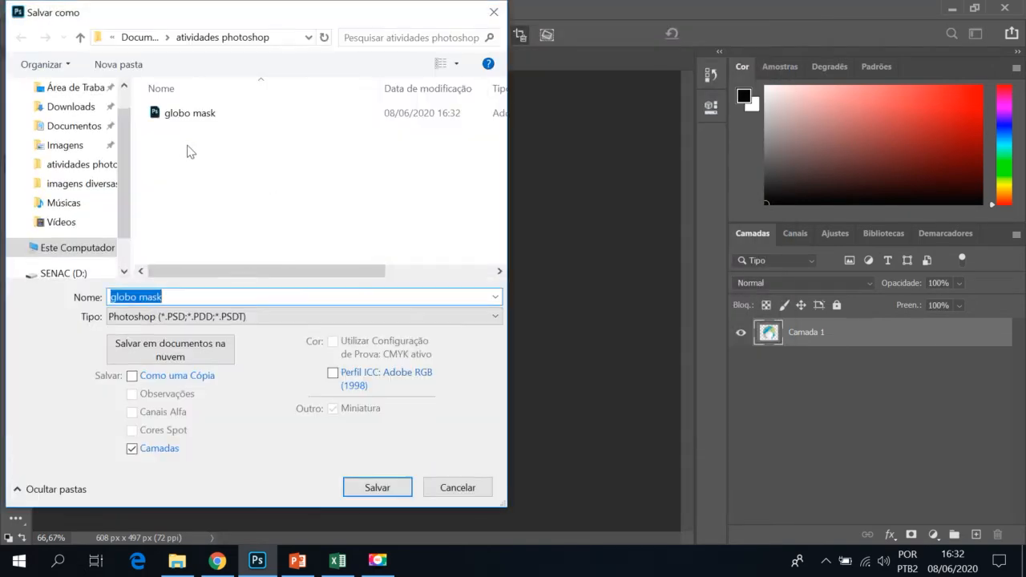
pyautogui.click(176, 320)
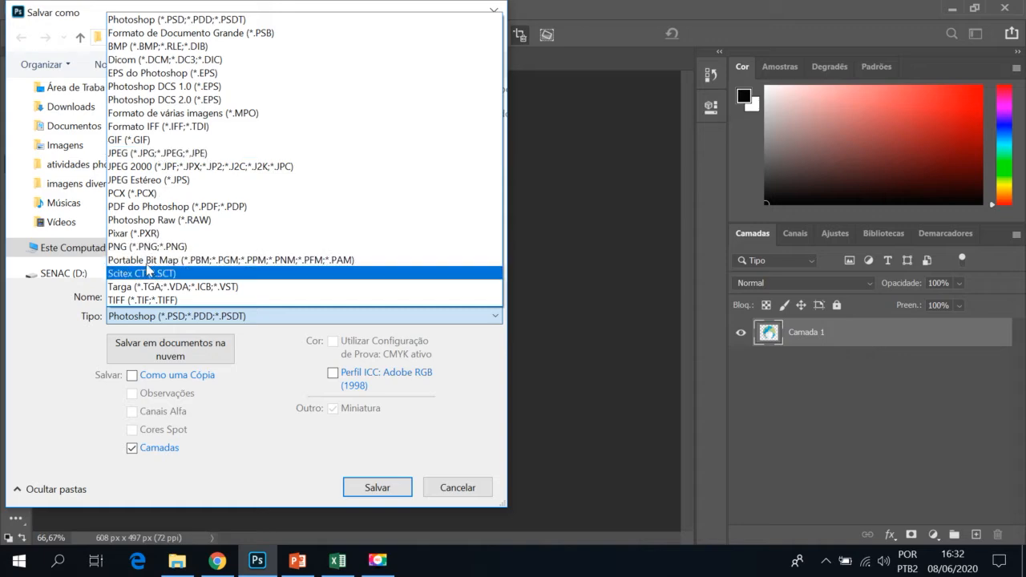
pyautogui.click(141, 247)
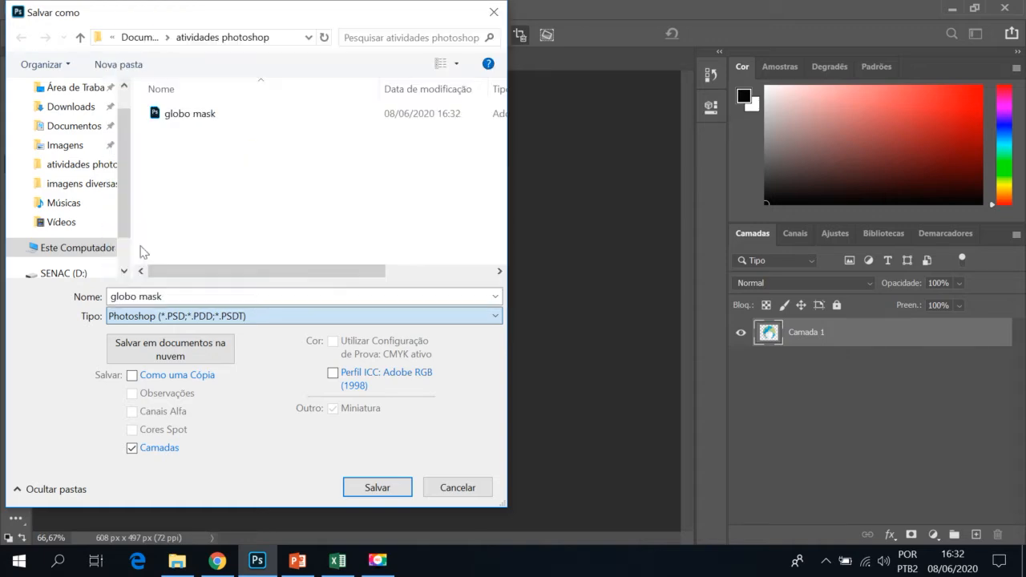
pyautogui.click(375, 491)
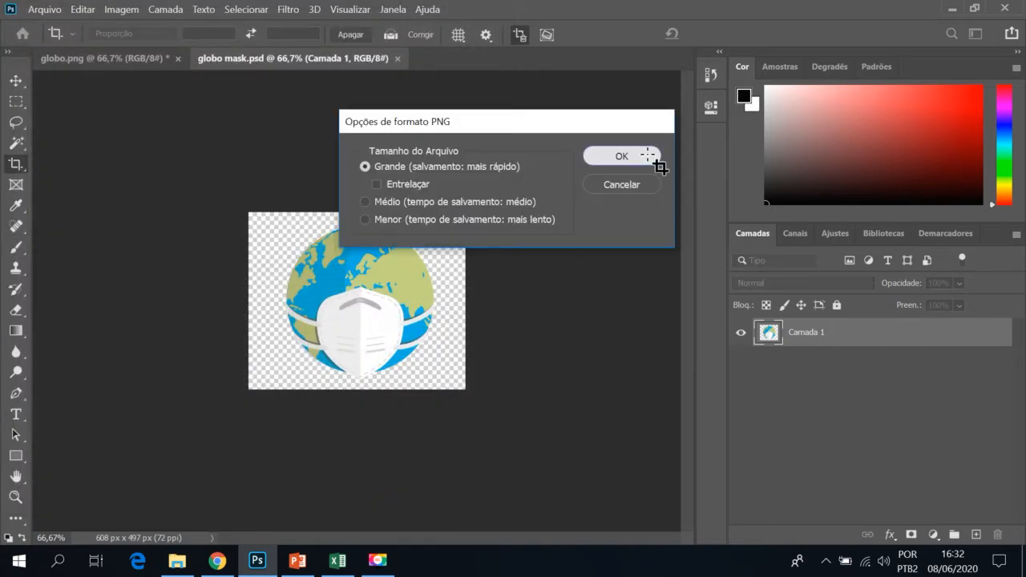
pyautogui.click(653, 158)
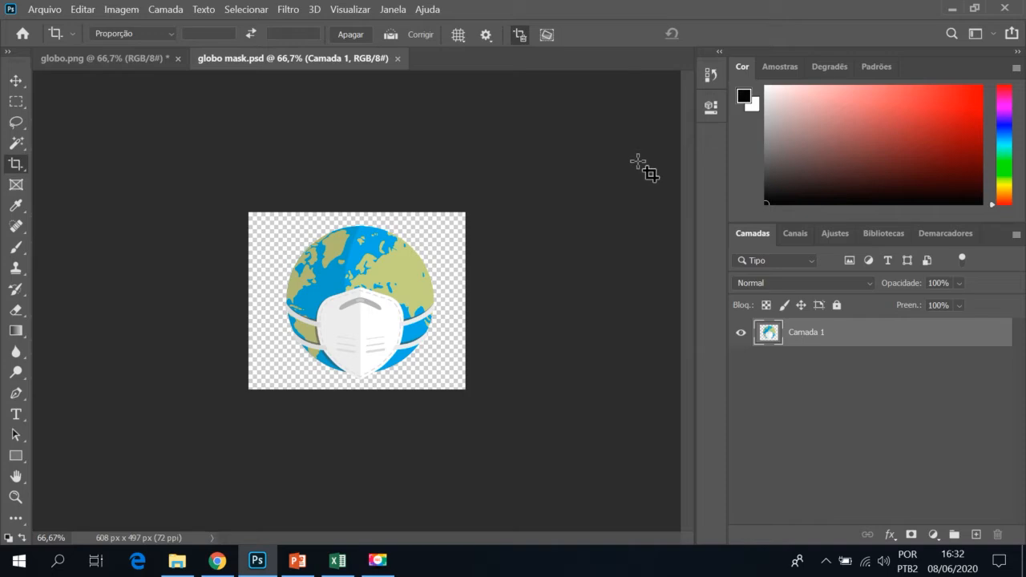
# Switch to PowerPoint and insert the "globo mask" picture from Documentos > atividades photoshop on the black slide.
pyautogui.click(298, 561)
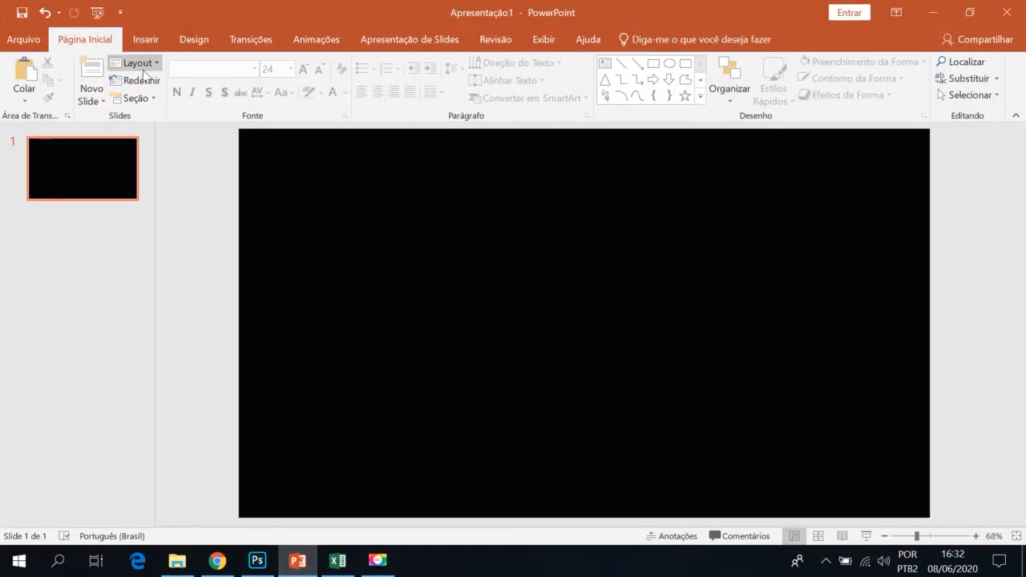
pyautogui.click(144, 39)
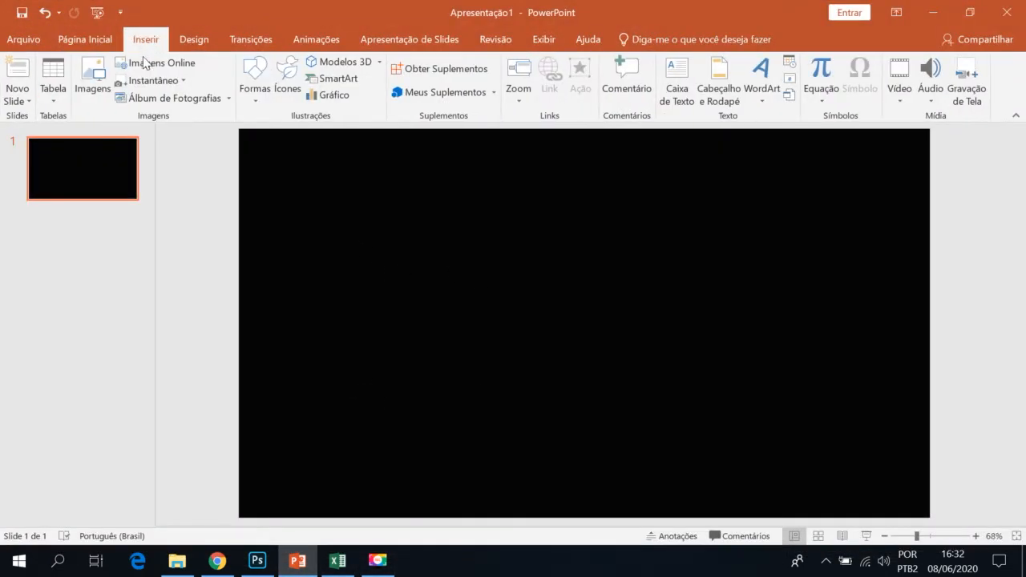
pyautogui.click(94, 77)
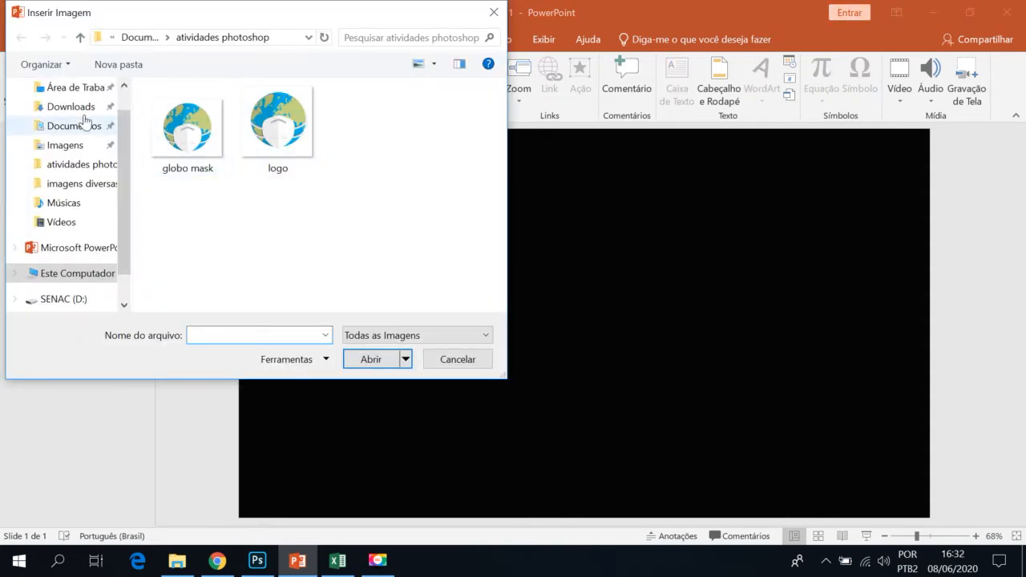
pyautogui.click(80, 128)
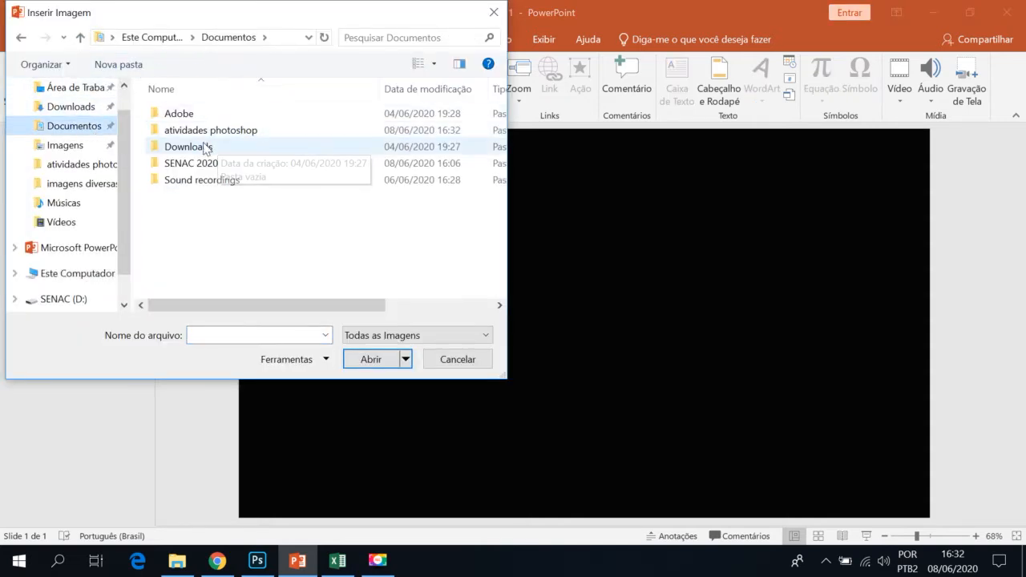
pyautogui.doubleClick(211, 131)
pyautogui.click(290, 143)
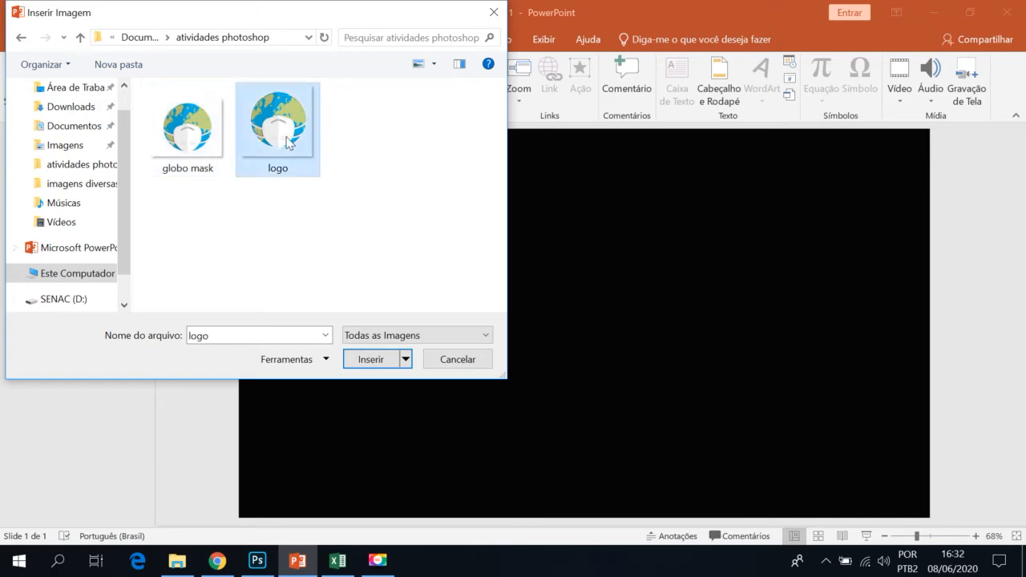
pyautogui.click(207, 146)
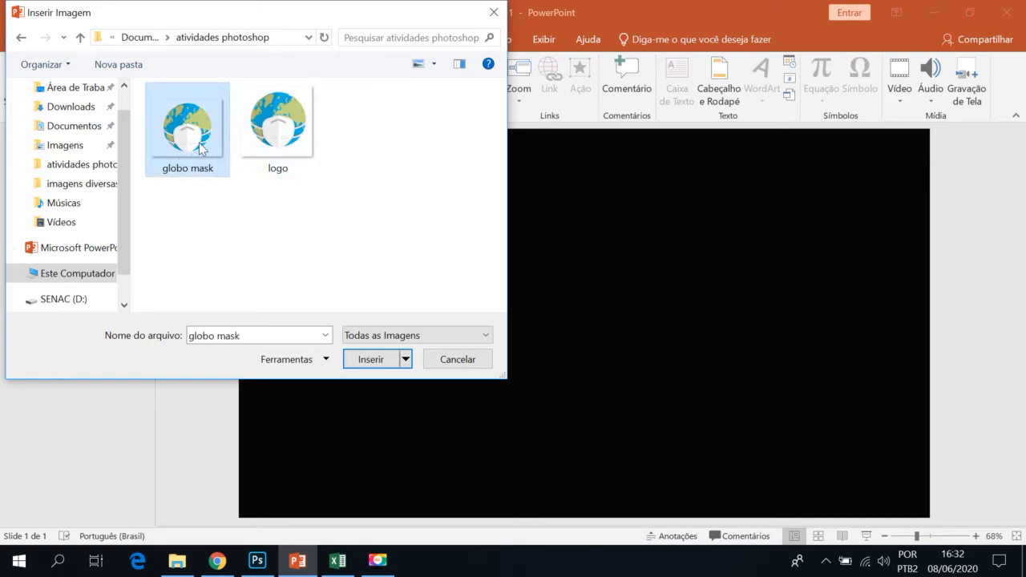
pyautogui.click(370, 359)
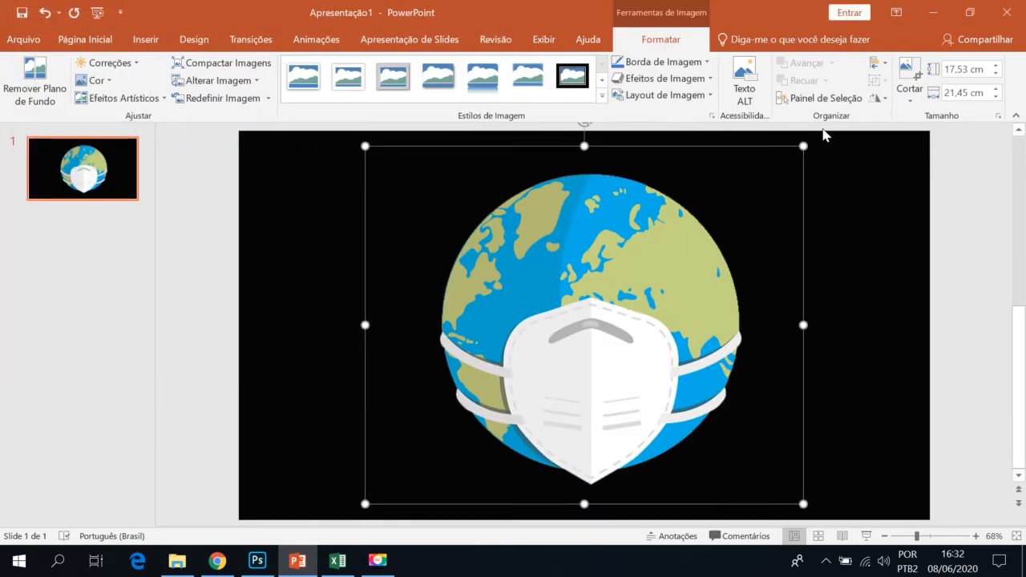
# Shrink the globe picture to about 8.66 x 10.6 cm and place it in the slide's lower-right corner.
pyautogui.moveTo(804, 147); pyautogui.dragTo(628, 290)
pyautogui.moveTo(505, 378); pyautogui.dragTo(807, 377)
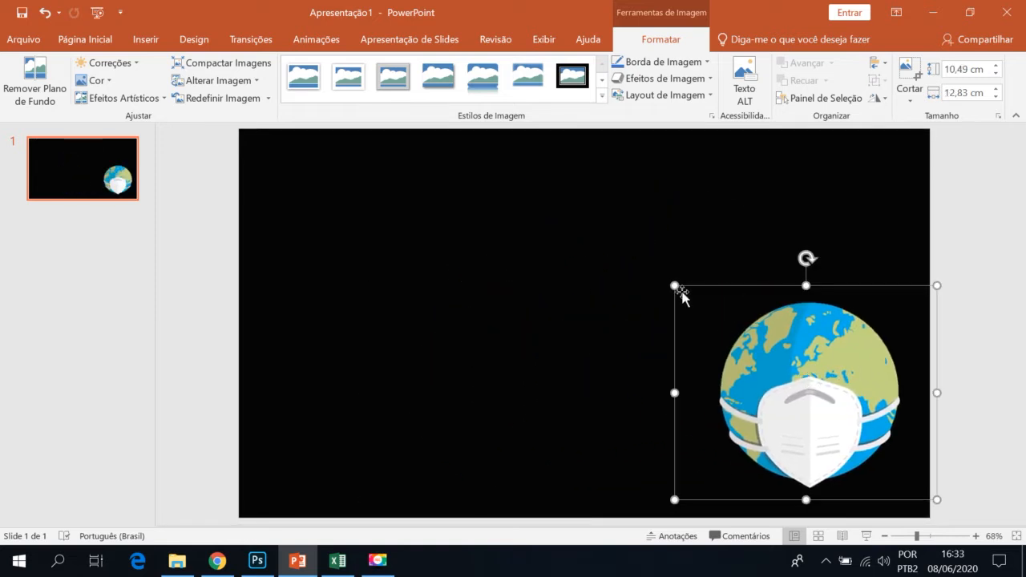
pyautogui.moveTo(676, 286); pyautogui.dragTo(726, 329)
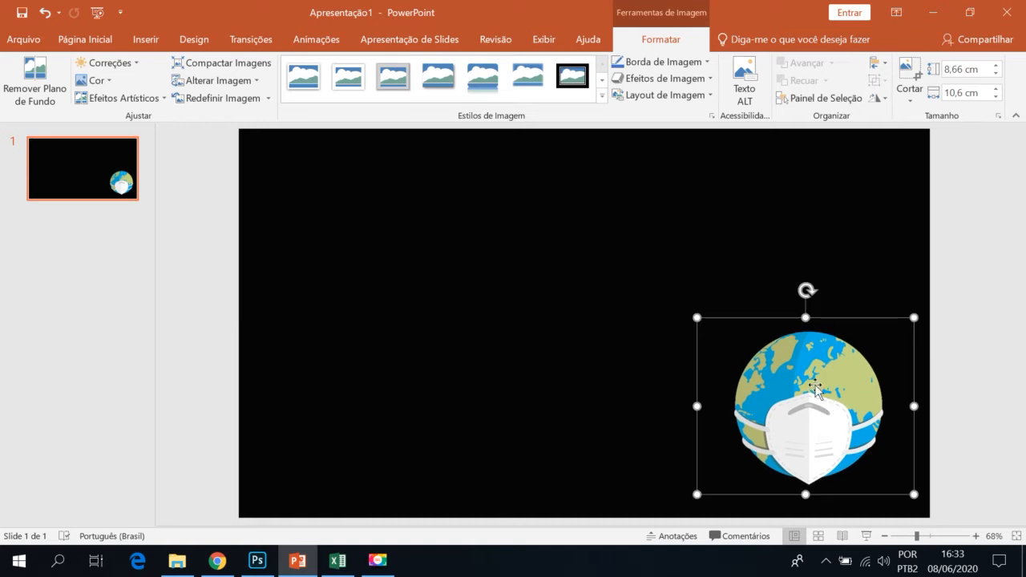
pyautogui.click(654, 323)
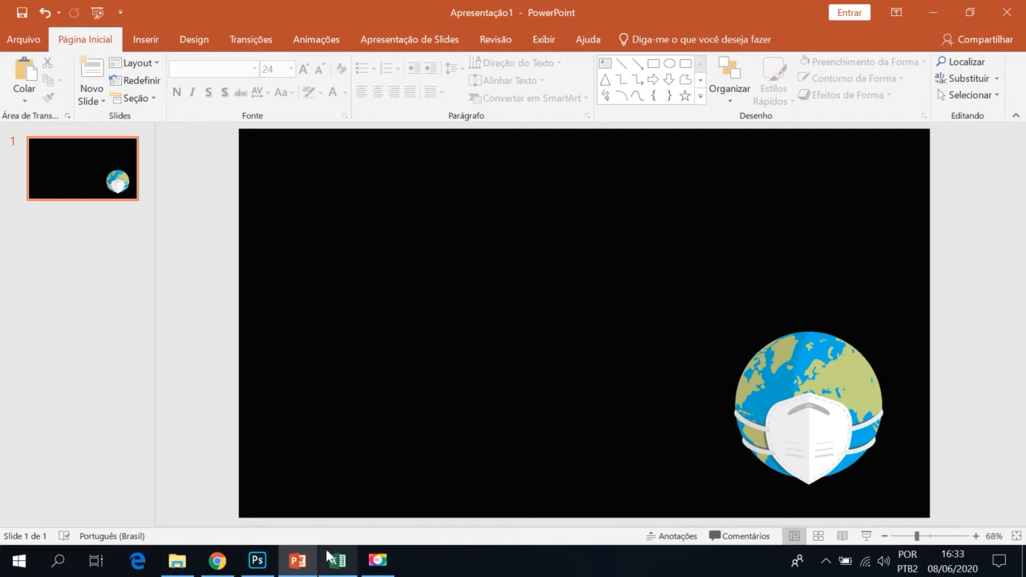
# Switch back to Photoshop and close globo mask.psd and globo.png, discarding the unsaved changes to globo.png.
pyautogui.click(261, 560)
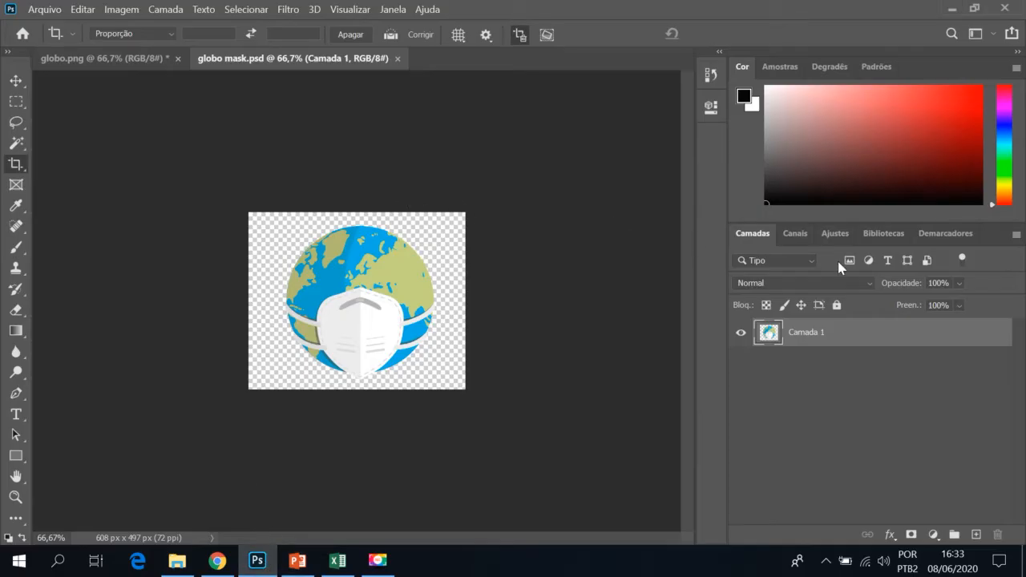
pyautogui.click(397, 58)
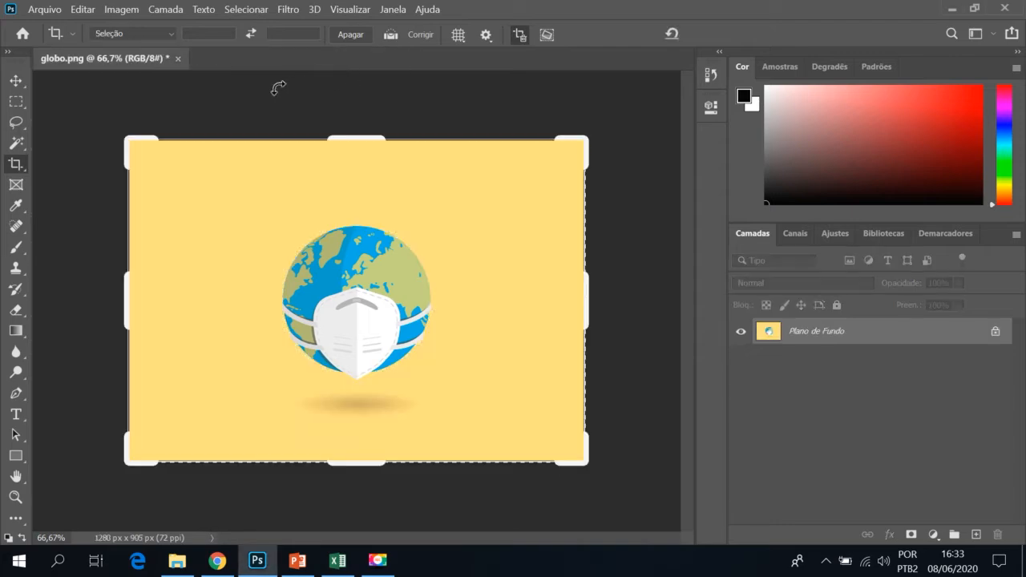
pyautogui.click(178, 59)
pyautogui.click(568, 233)
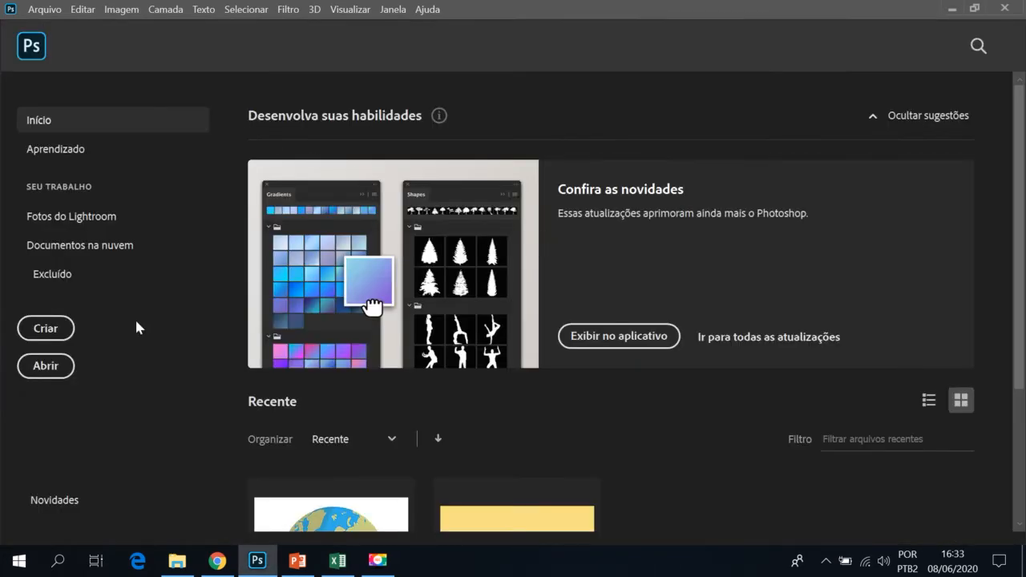
# Open gavião.jpg from the imagens diversas folder, leaving the image as it is without color management.
pyautogui.click(46, 372)
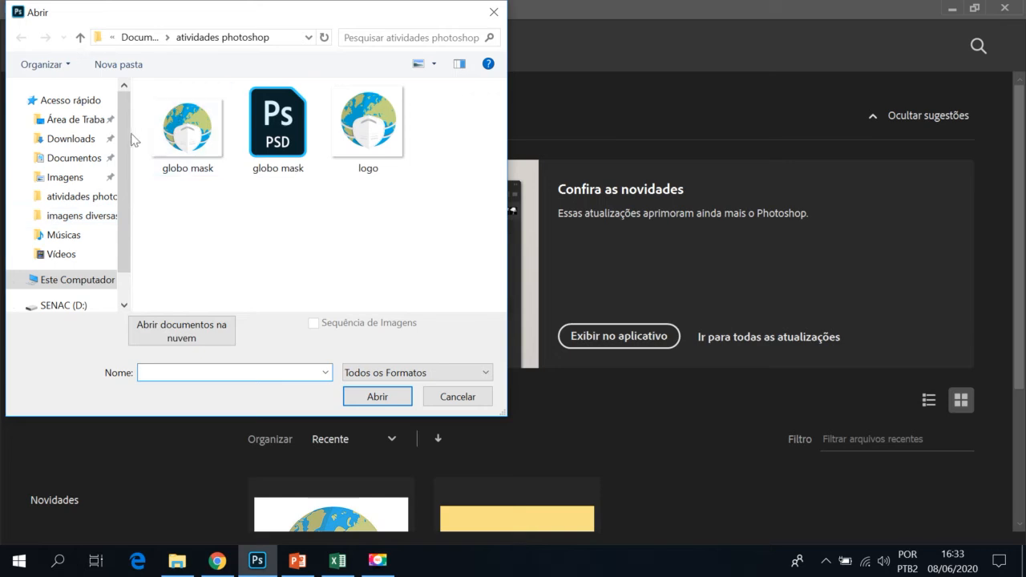
pyautogui.click(90, 199)
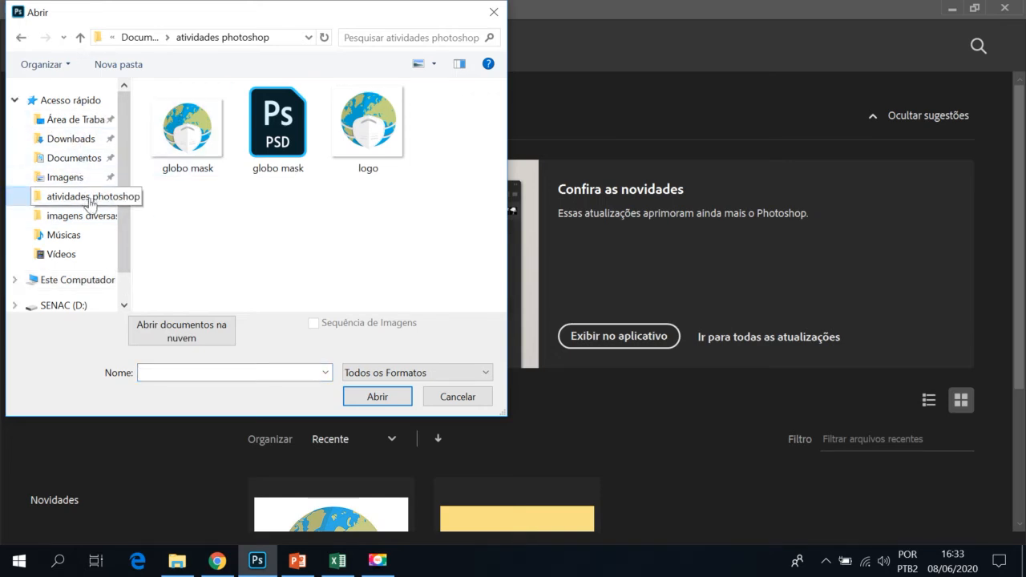
pyautogui.click(80, 216)
pyautogui.doubleClick(186, 115)
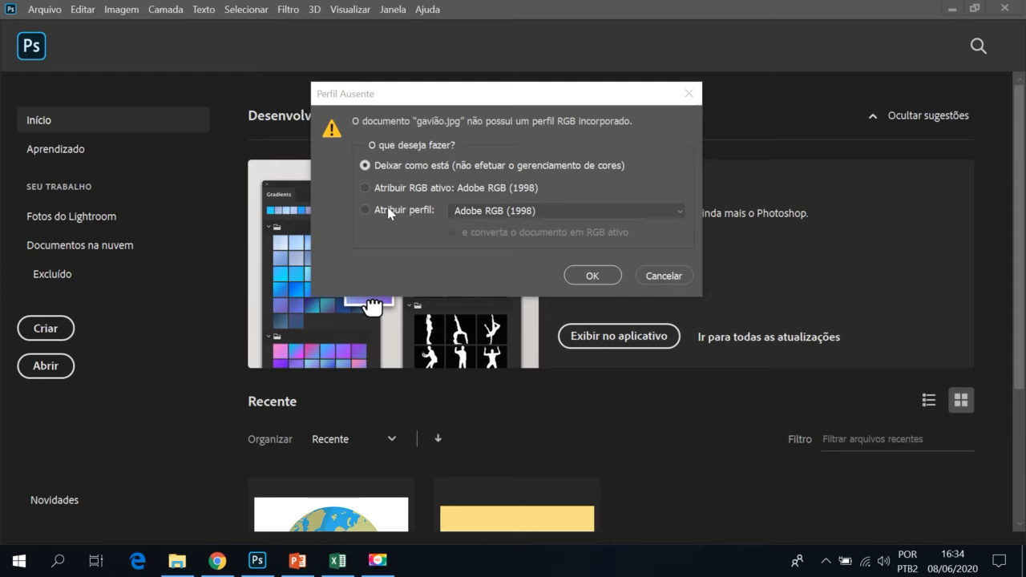
pyautogui.click(404, 168)
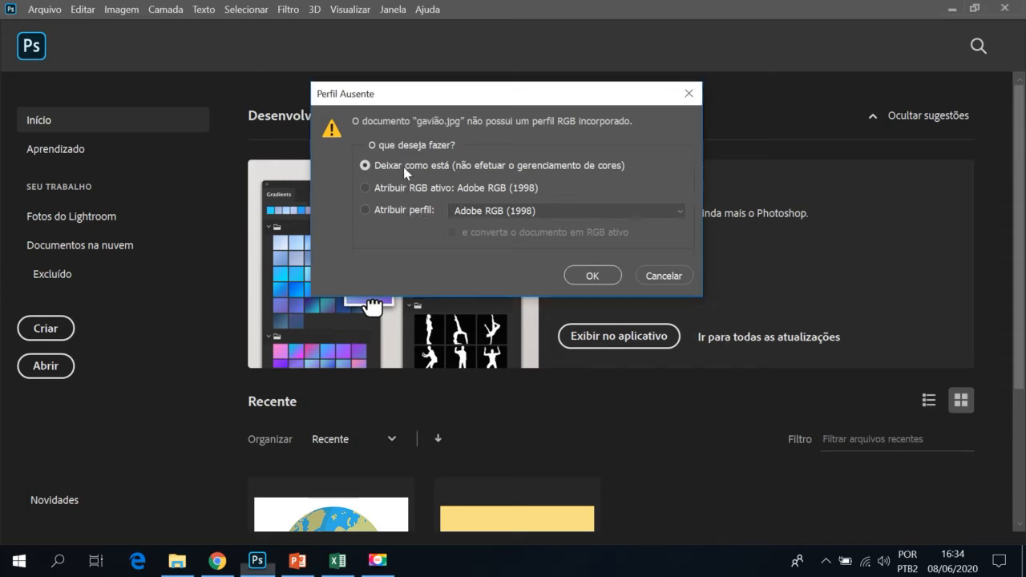
pyautogui.click(592, 276)
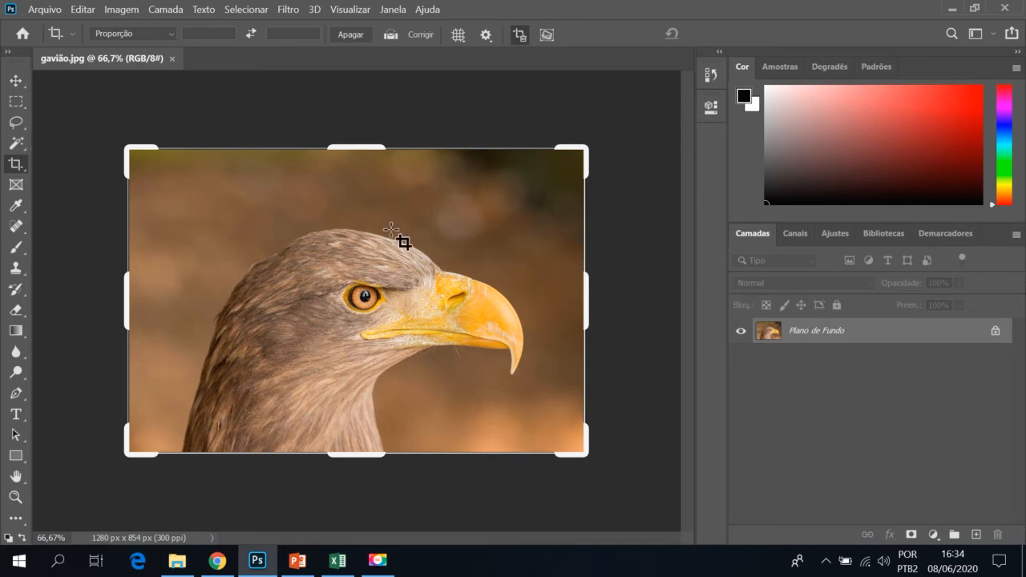
# Try to select the blurred brown background around the eagle with the Magic Wand, sampling several areas.
pyautogui.click(16, 143)
pyautogui.click(190, 217)
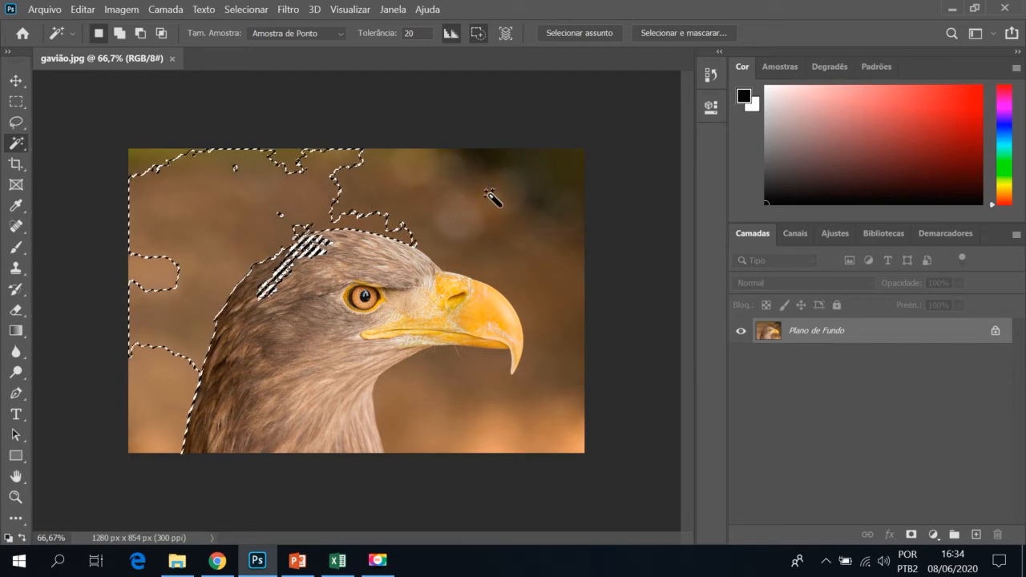
pyautogui.keyDown('shift'); pyautogui.click(559, 275); pyautogui.keyUp('shift')
pyautogui.click(572, 215)
pyautogui.click(528, 397)
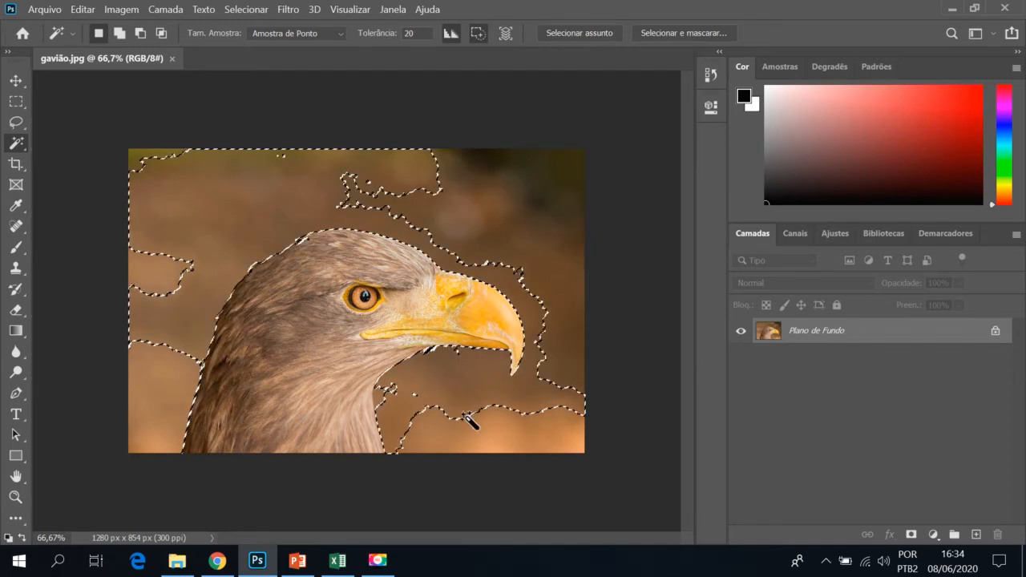
pyautogui.click(488, 439)
pyautogui.click(574, 252)
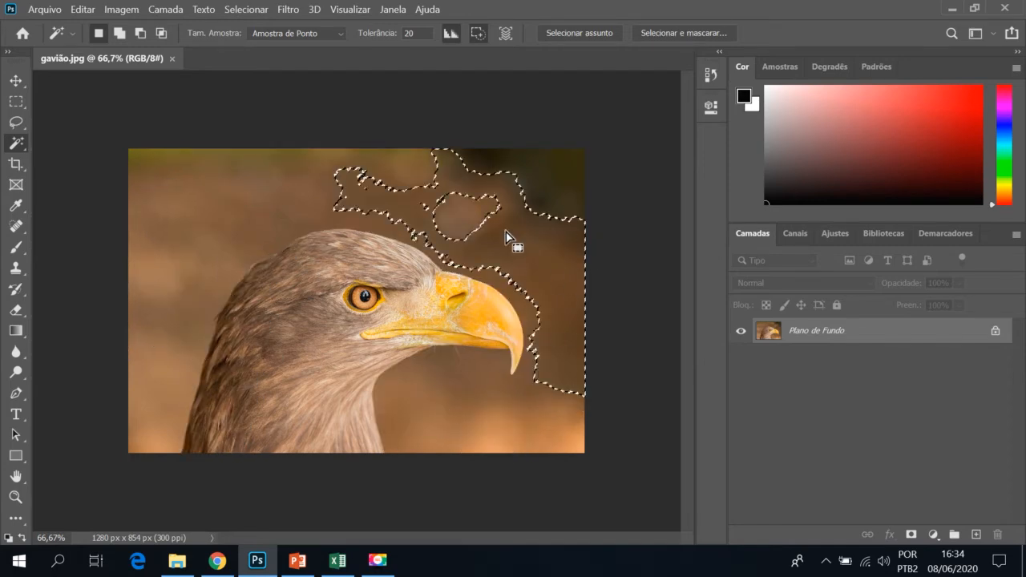
pyautogui.click(353, 203)
pyautogui.click(234, 191)
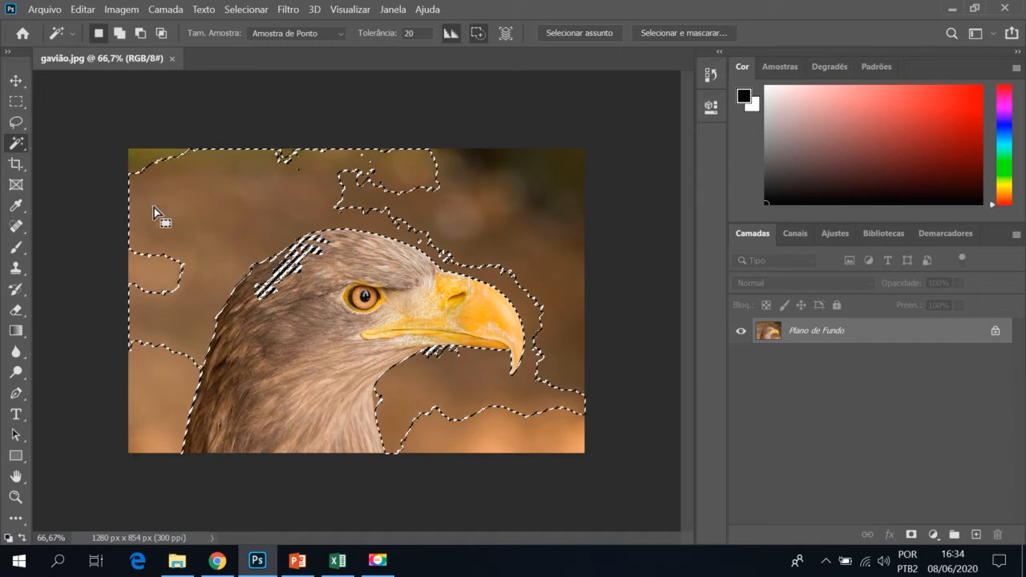
# Clear the selection and select the whole background around the eagle with the Quick Selection tool.
pyautogui.click(16, 145)
pyautogui.click(99, 160)
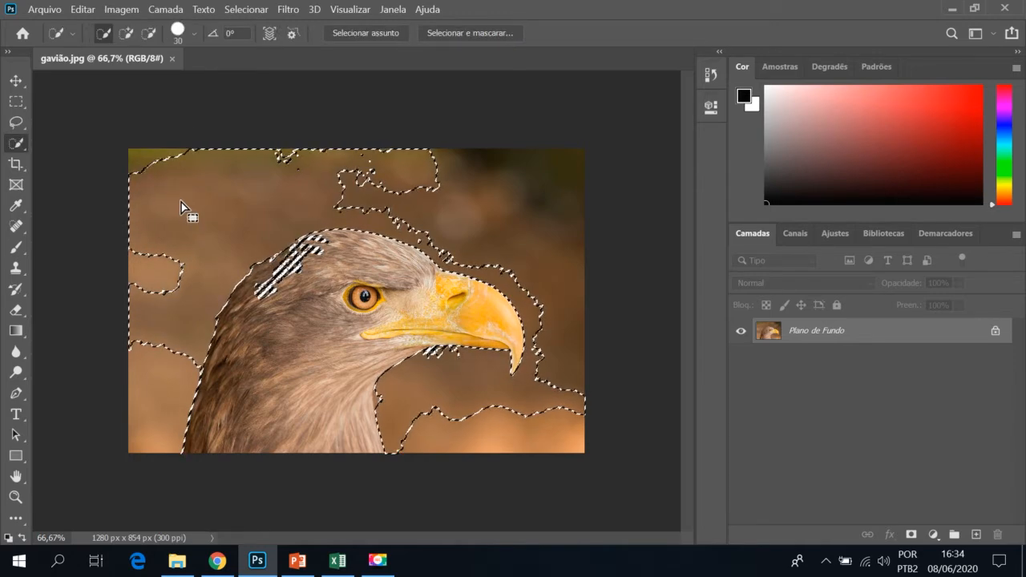
pyautogui.hotkey('ctrl', 'd')
pyautogui.moveTo(495, 187)
pyautogui.mouseDown()
pyautogui.moveTo(565, 262)
pyautogui.moveTo(365, 198)
pyautogui.moveTo(267, 191)
pyautogui.moveTo(213, 201)
pyautogui.moveTo(178, 239)
pyautogui.moveTo(523, 354)
pyautogui.moveTo(565, 373)
pyautogui.mouseUp()
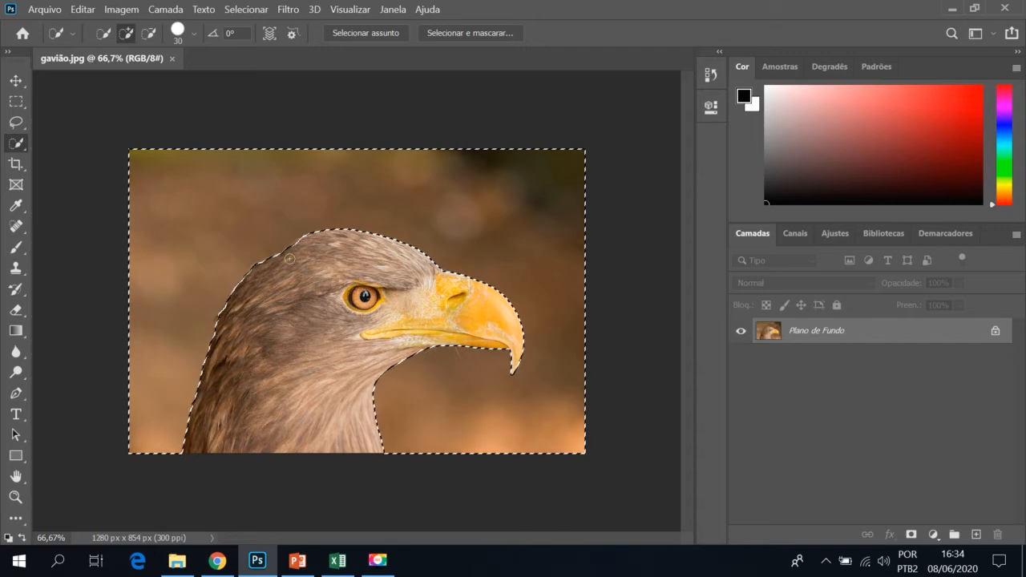
# Try the Object Selection tool in rectangle mode on the eagle's head and beak.
pyautogui.rightClick(18, 145)
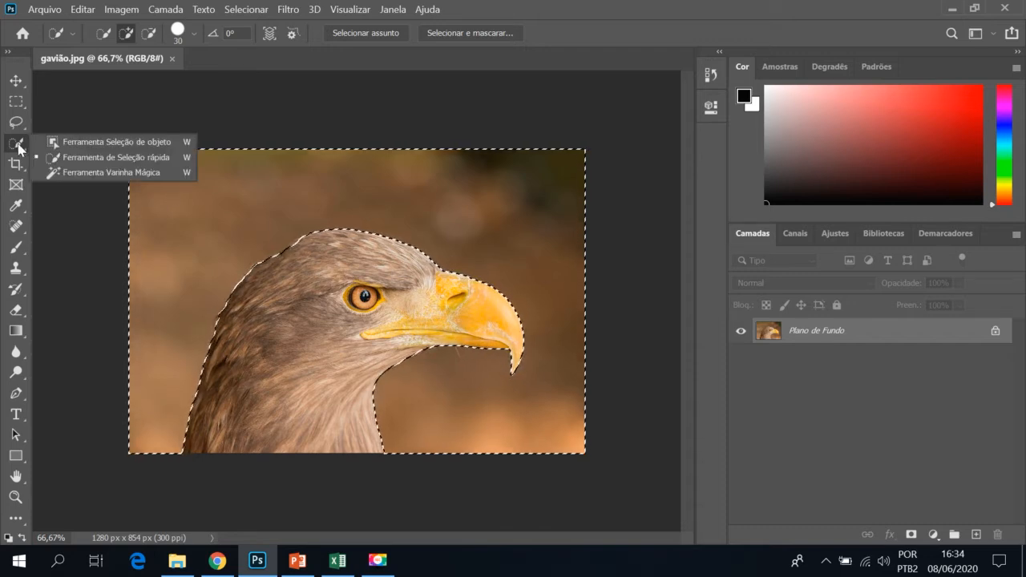
pyautogui.click(92, 143)
pyautogui.click(317, 257)
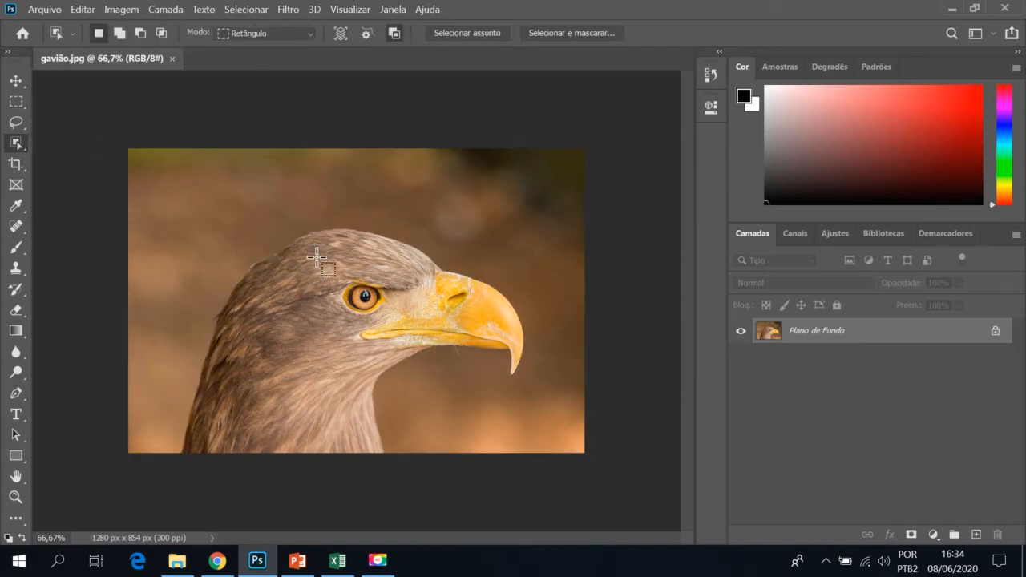
pyautogui.moveTo(333, 234); pyautogui.dragTo(512, 320)
# Try a loose freehand Lasso selection around the eagle's head, and clear it.
pyautogui.click(9, 104)
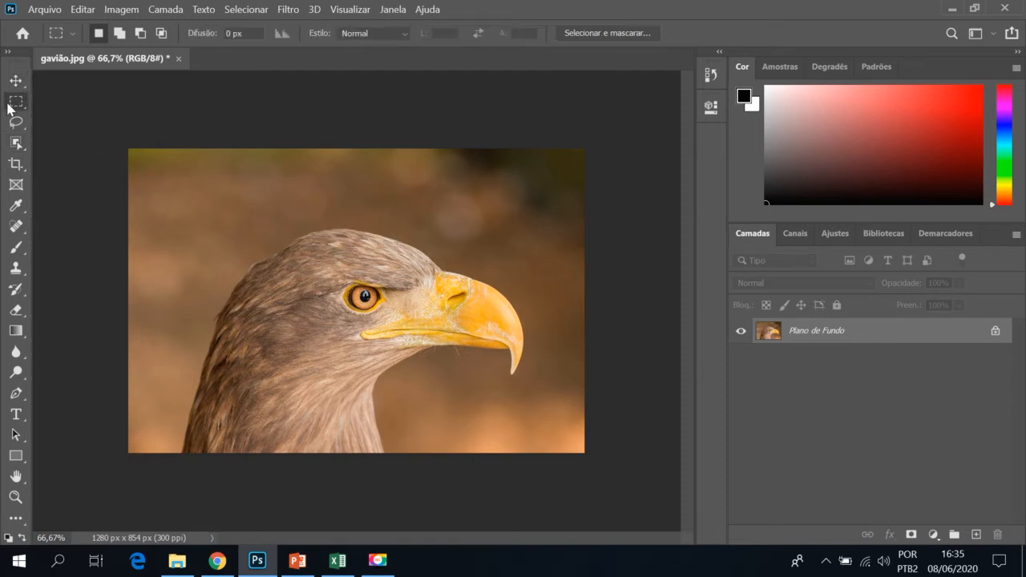
pyautogui.rightClick(17, 105)
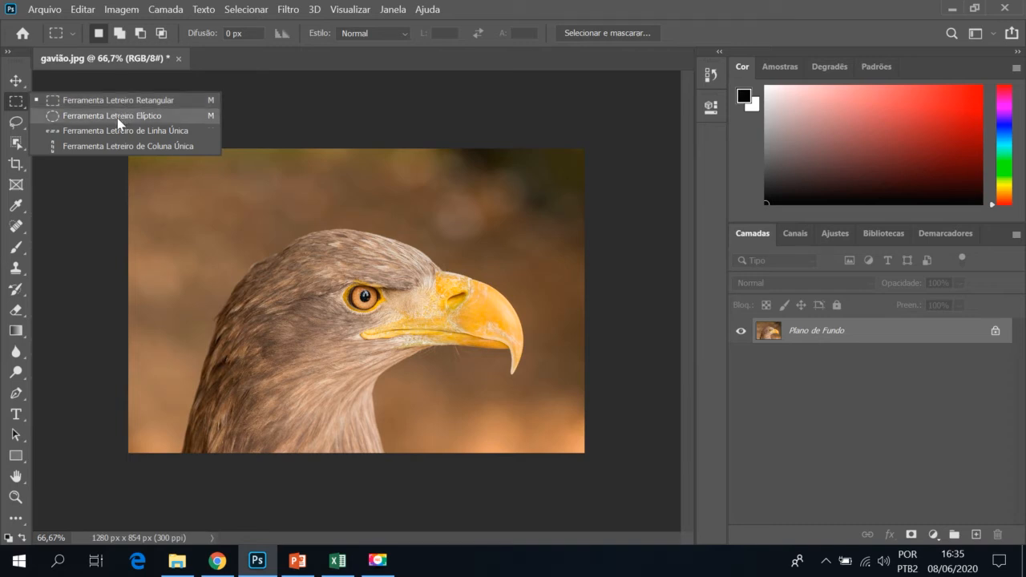
pyautogui.click(18, 123)
pyautogui.rightClick(17, 123)
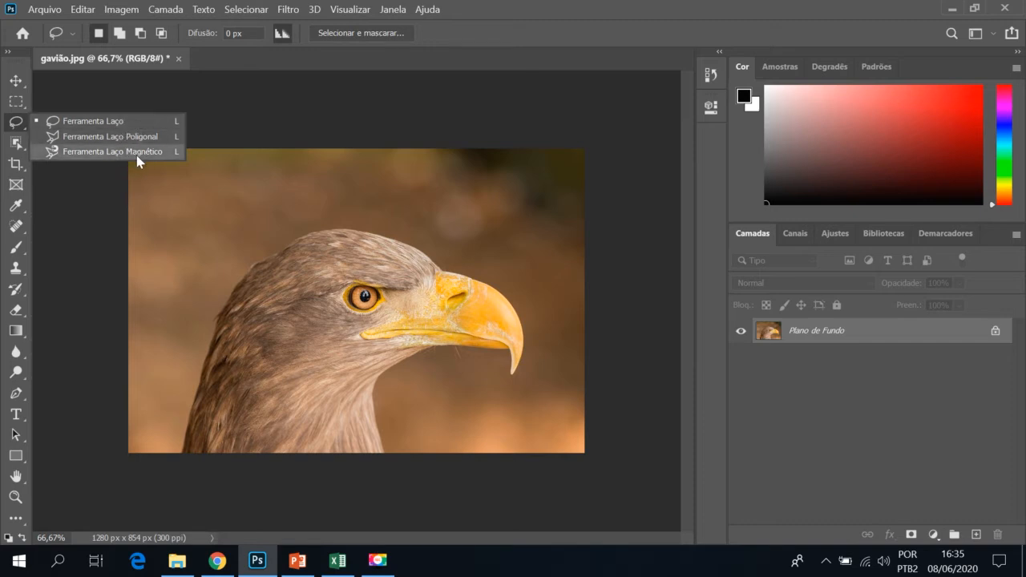
pyautogui.click(107, 125)
pyautogui.moveTo(209, 231)
pyautogui.mouseDown()
pyautogui.moveTo(292, 188)
pyautogui.moveTo(348, 225)
pyautogui.mouseUp()
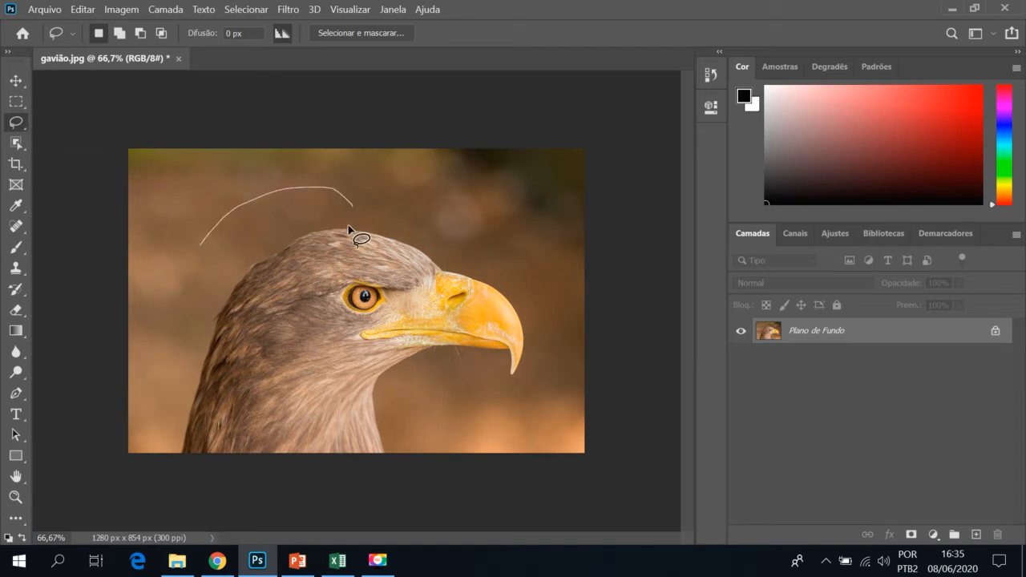
pyautogui.moveTo(414, 355)
pyautogui.mouseDown()
pyautogui.moveTo(481, 325)
pyautogui.moveTo(262, 326)
pyautogui.moveTo(293, 212)
pyautogui.moveTo(460, 232)
pyautogui.moveTo(358, 166)
pyautogui.moveTo(203, 236)
pyautogui.mouseUp()
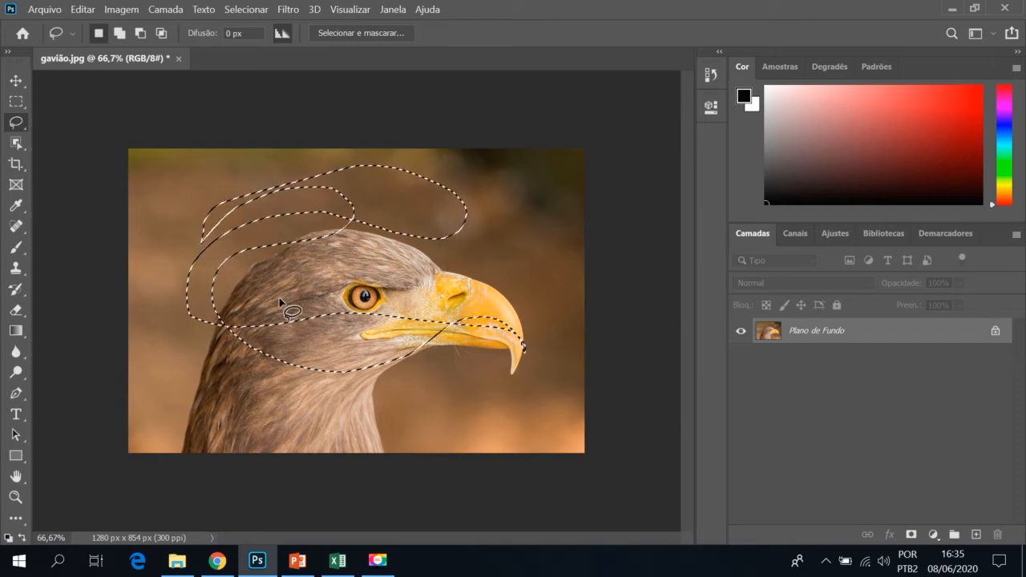
pyautogui.click(481, 298)
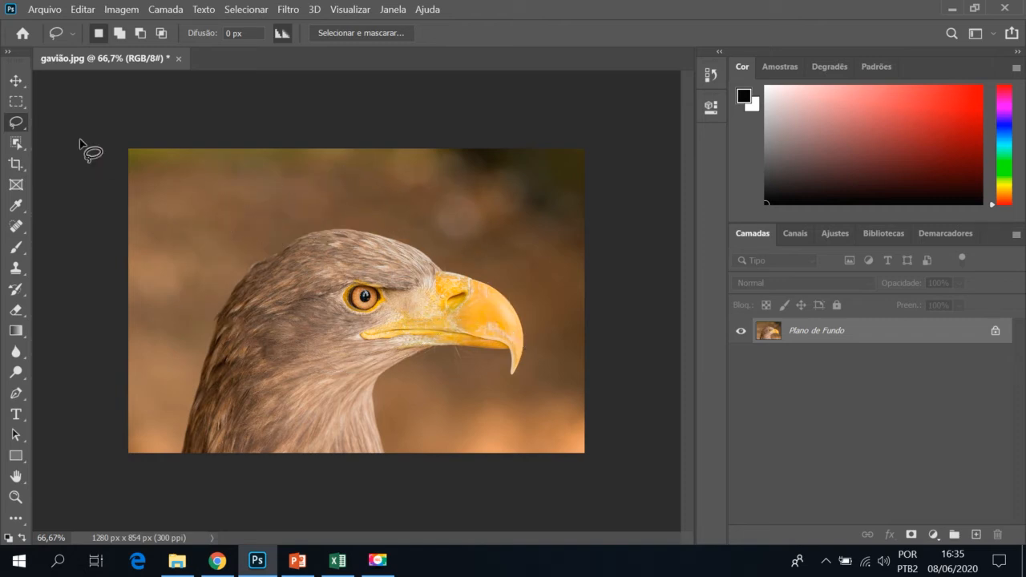
# Outline the eagle's face with a straight-sided Polygonal Lasso selection, and deselect it.
pyautogui.rightClick(16, 123)
pyautogui.click(128, 137)
pyautogui.click(317, 217)
pyautogui.click(373, 188)
pyautogui.click(491, 296)
pyautogui.click(478, 399)
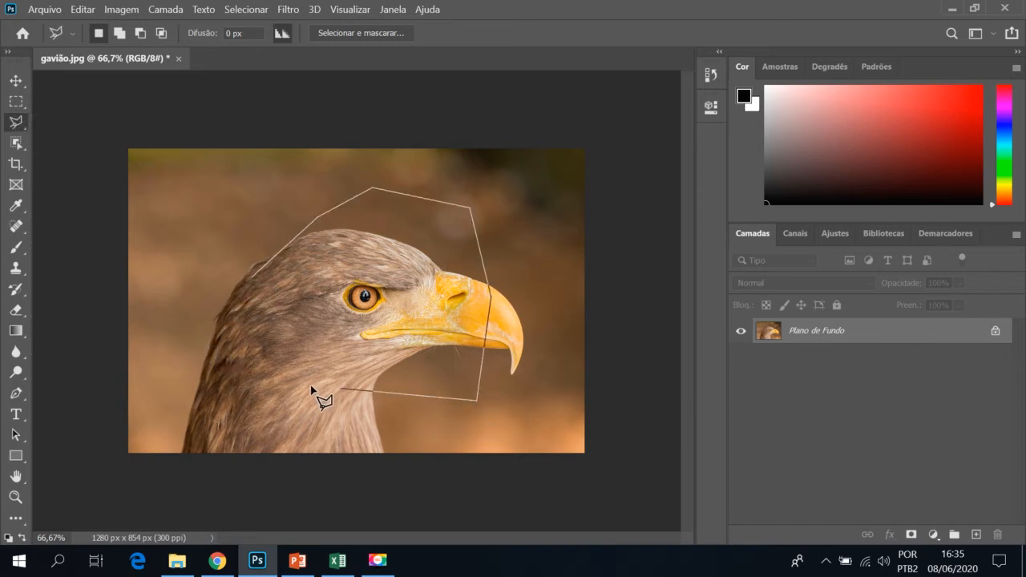
pyautogui.click(309, 385)
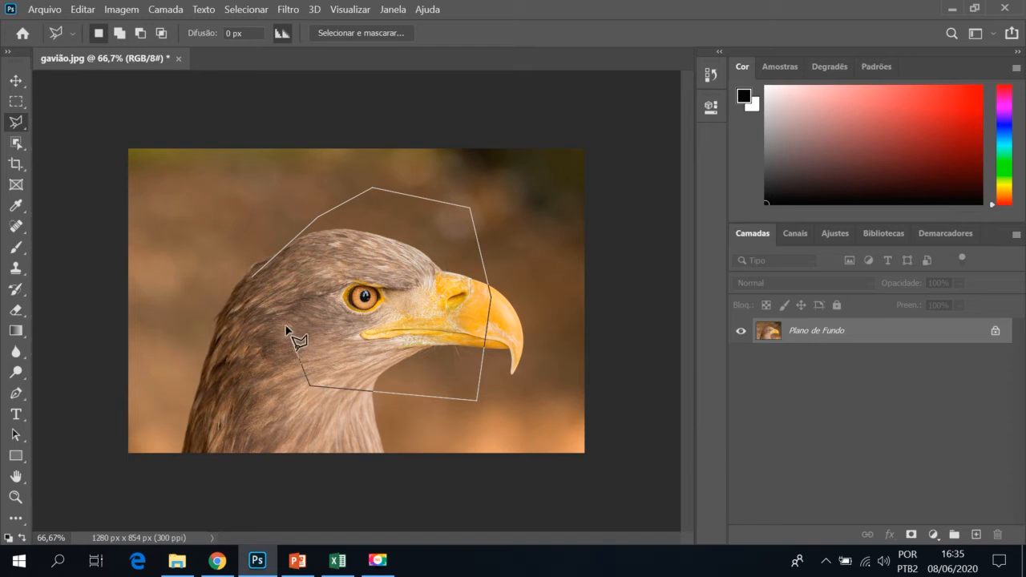
pyautogui.click(251, 278)
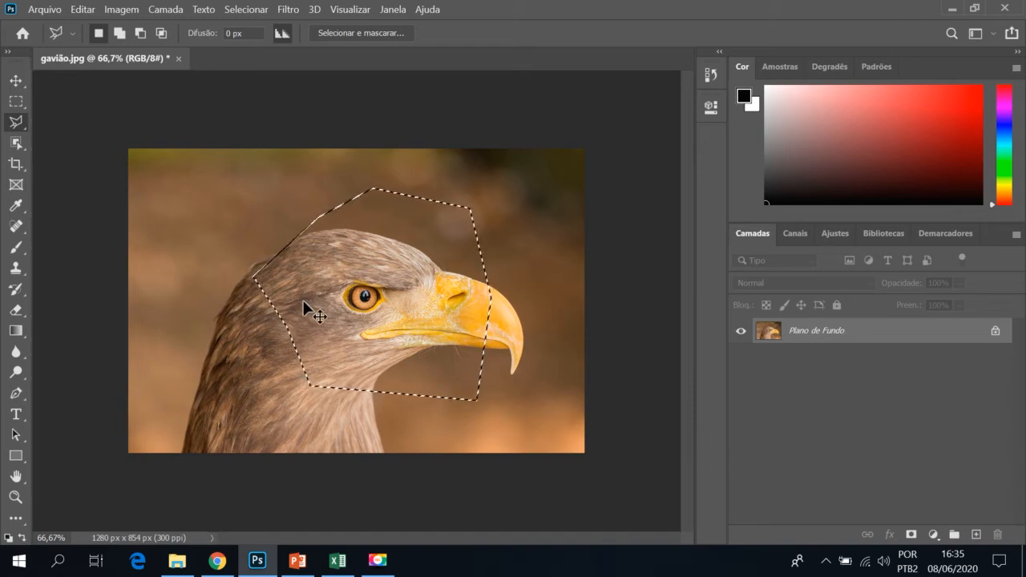
pyautogui.hotkey('ctrl', 'd')
# Trace a rough trial path across the eagle's head and beak with the Magnetic Lasso.
pyautogui.rightClick(11, 124)
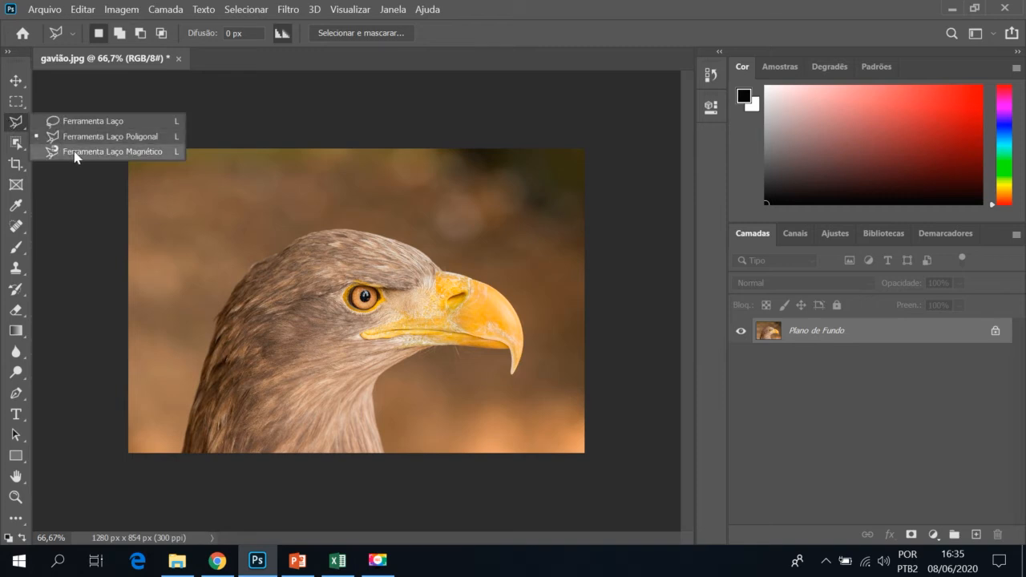
pyautogui.click(80, 150)
pyautogui.doubleClick(233, 224)
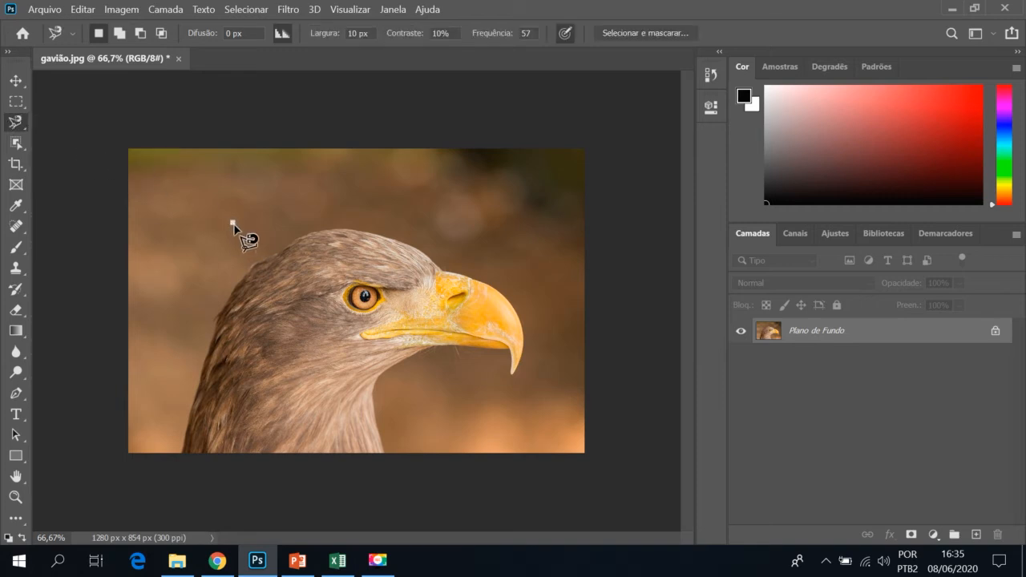
pyautogui.click(545, 243)
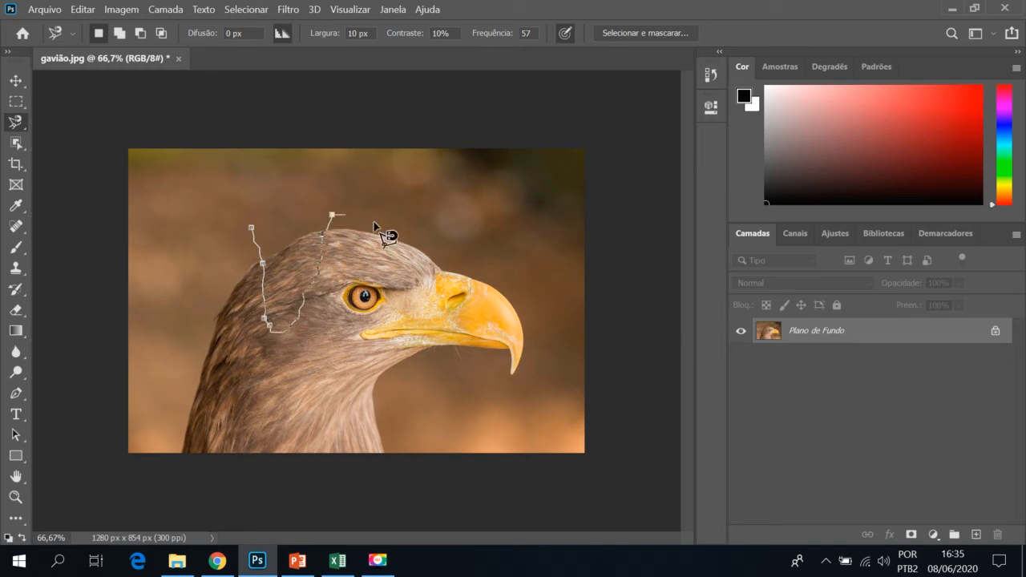
pyautogui.click(370, 390)
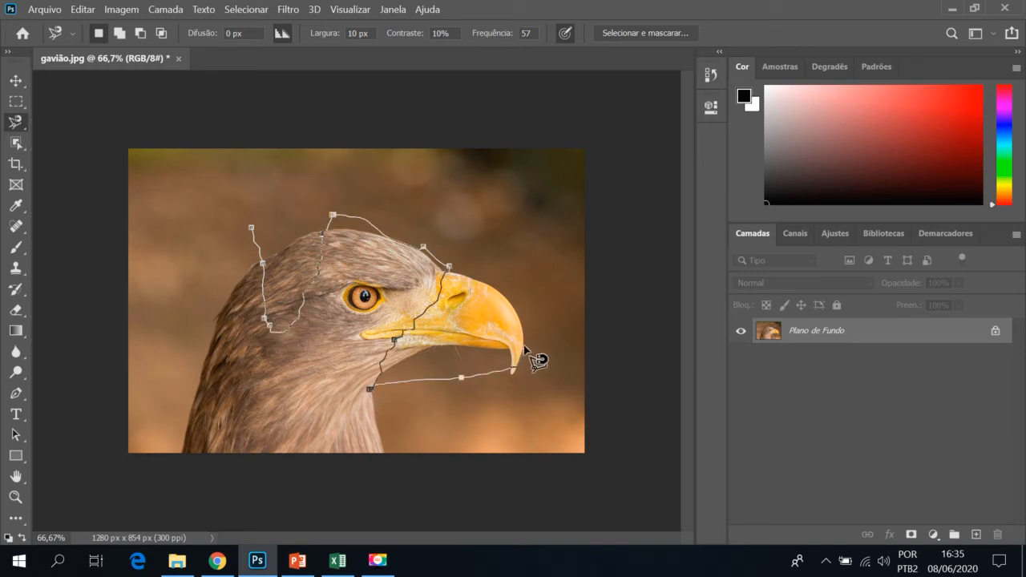
# Remove the misplaced Magnetic Lasso anchor points one by one and cancel the trial path.
pyautogui.press('Delete')
pyautogui.press('Delete')
pyautogui.press('Delete')
pyautogui.press('Delete')
pyautogui.press('Delete')
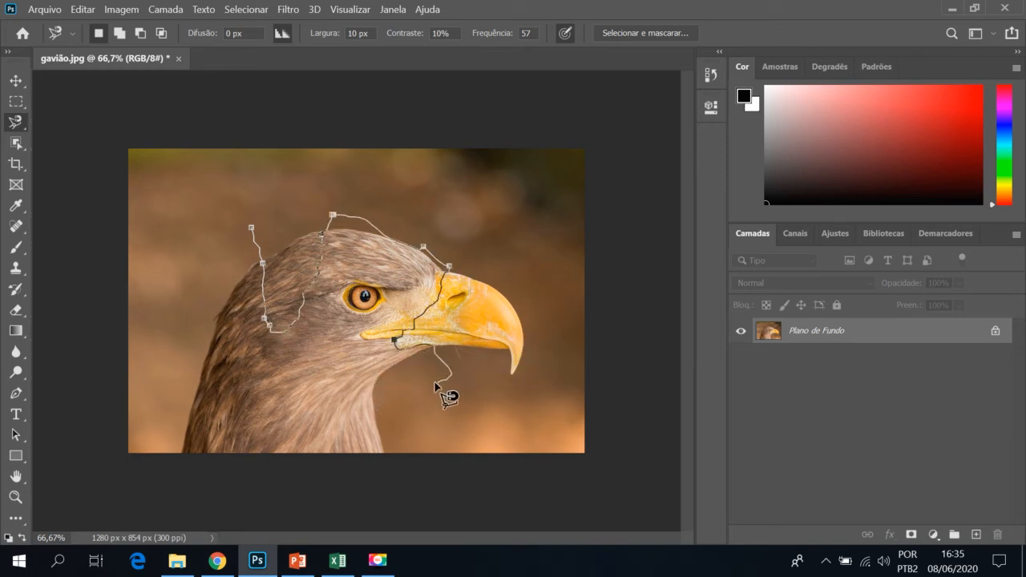
pyautogui.press('Delete')
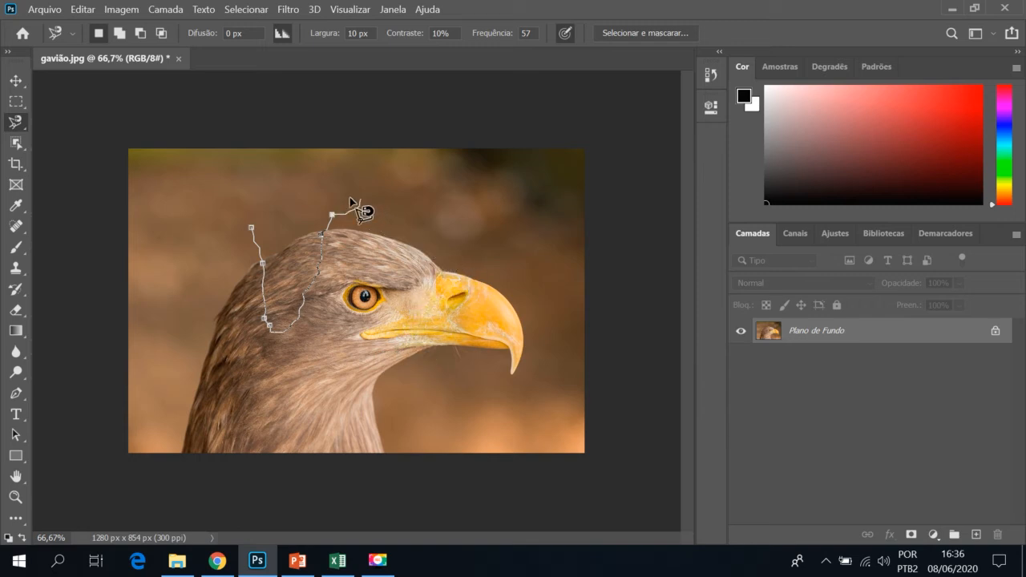
pyautogui.press('Delete')
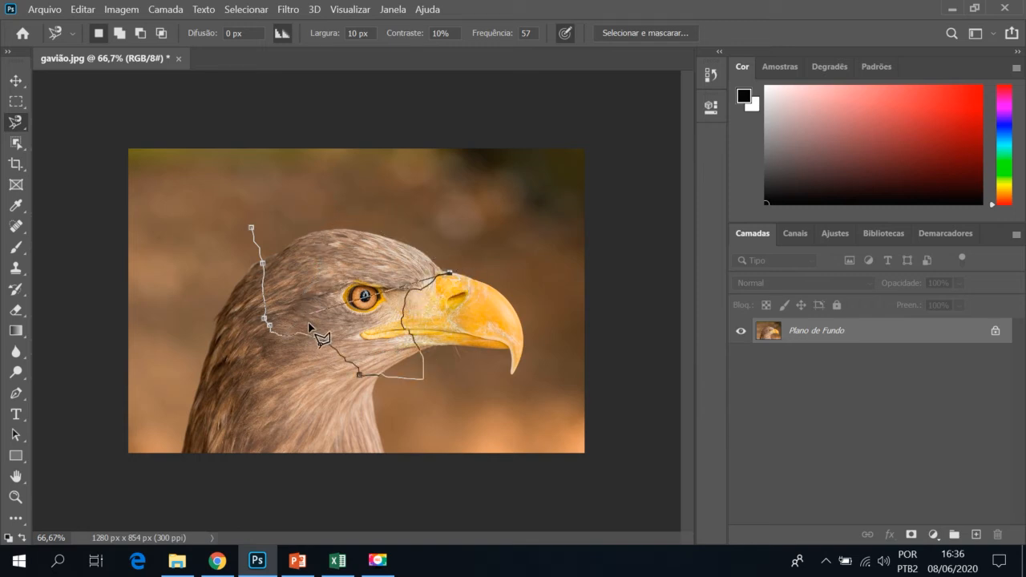
pyautogui.press('Delete')
pyautogui.press('Delete')
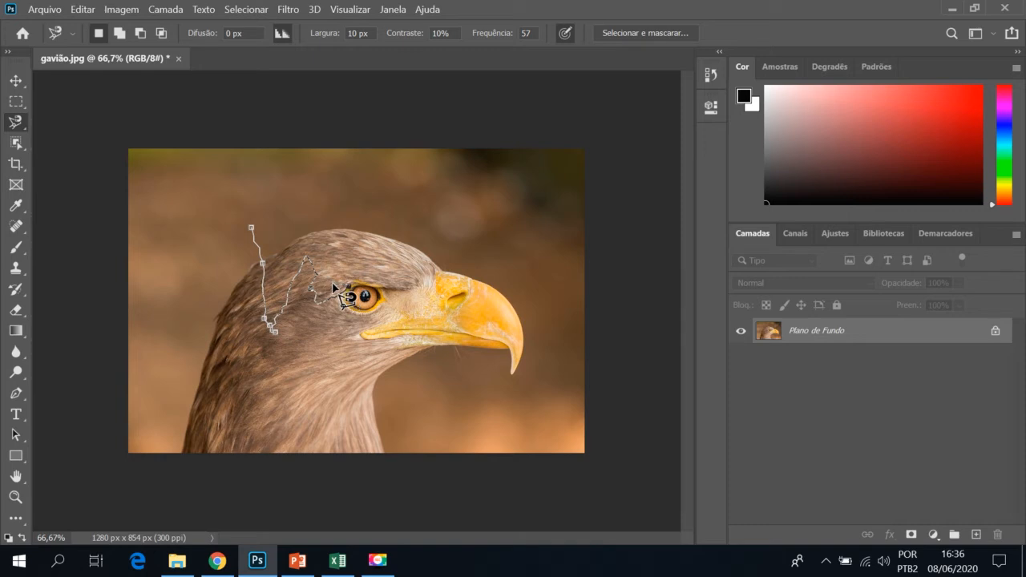
pyautogui.press('Escape')
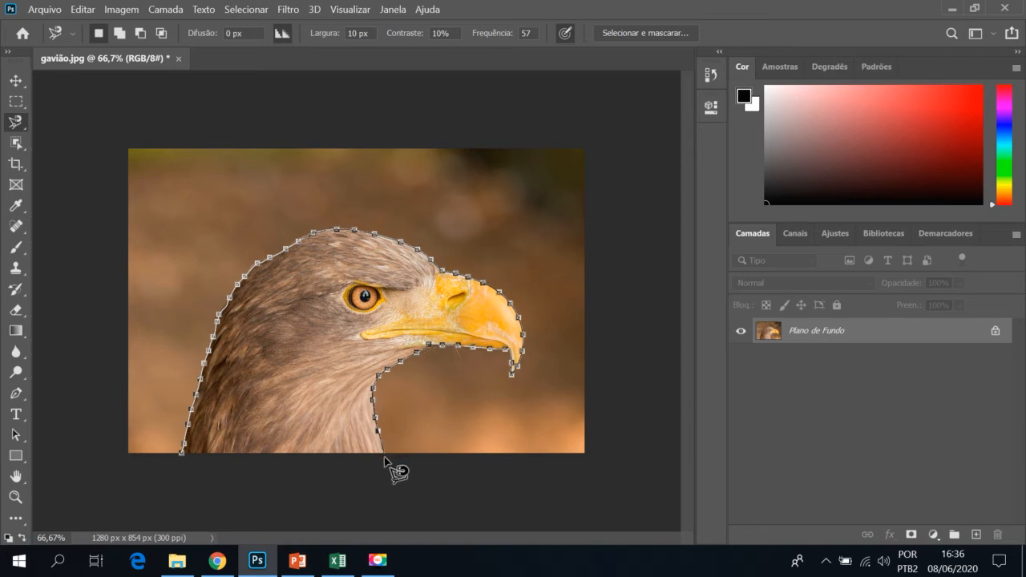
# Select the eagle with the Magnetic Lasso along its head, beak and neck, closing the outline along the image's lower edge.
pyautogui.click(384, 457)
pyautogui.press('BackSpace')
pyautogui.press('BackSpace')
pyautogui.press('BackSpace')
pyautogui.press('BackSpace')
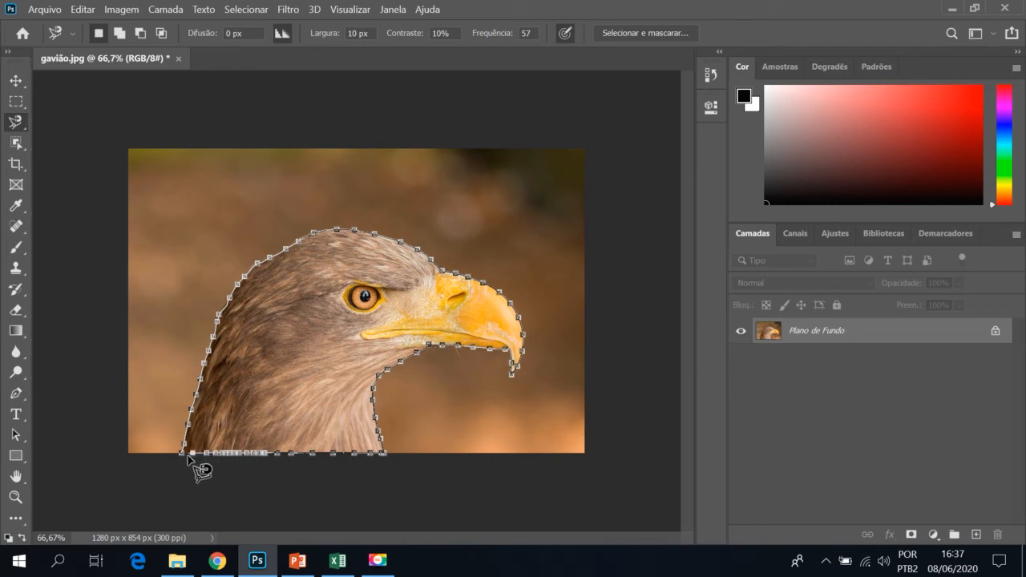
pyautogui.click(182, 454)
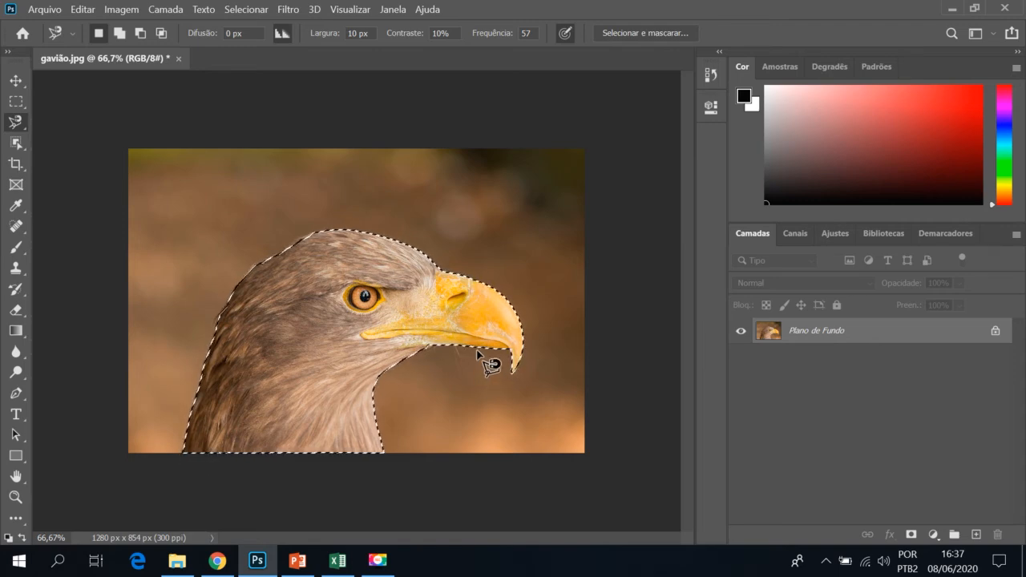
# Paste the copied eagle cut-out into a new 958 x 627 px, 300 ppi RGB document with a transparent background.
pyautogui.click(37, 9)
pyautogui.click(77, 33)
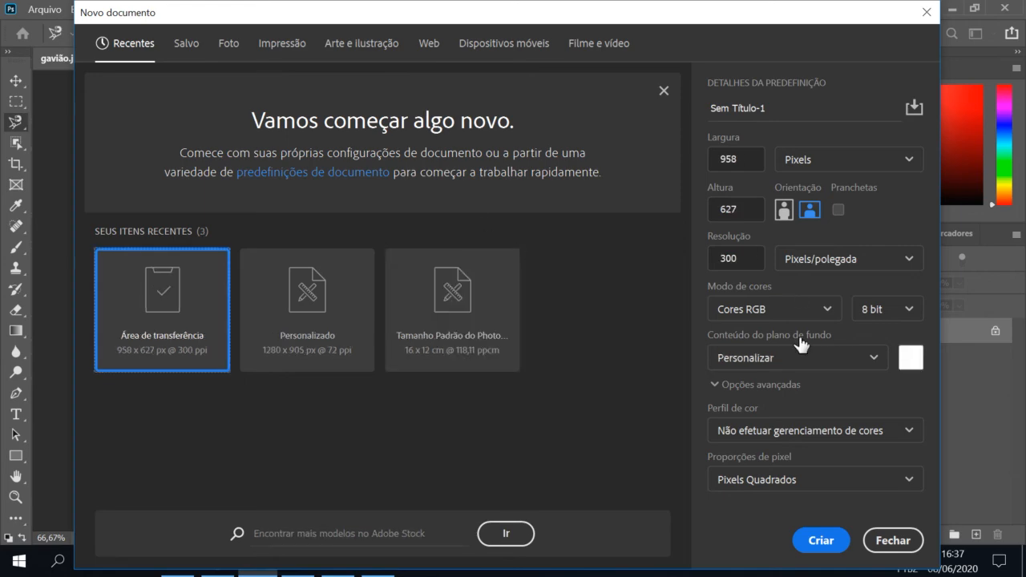
pyautogui.click(818, 362)
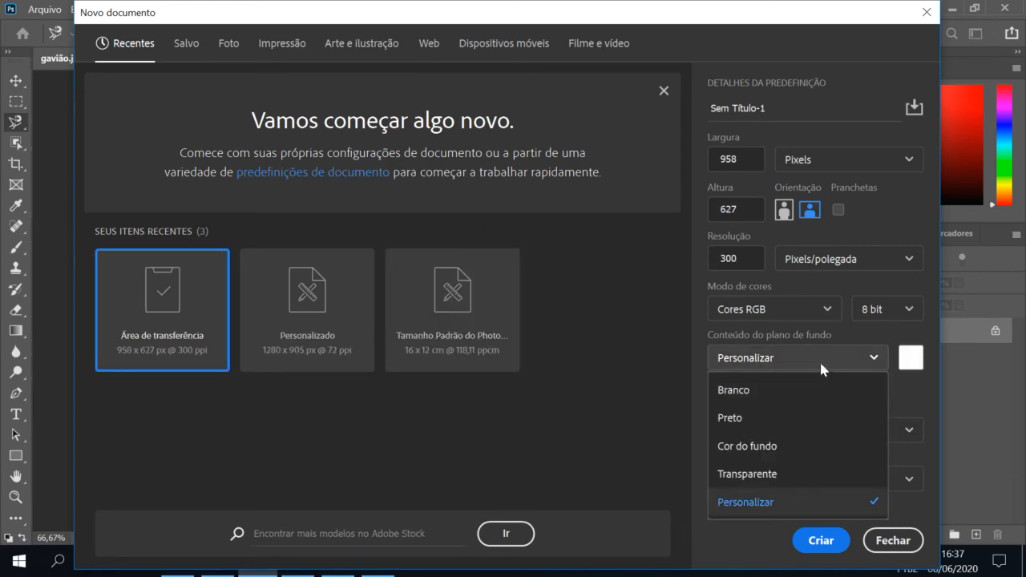
pyautogui.click(747, 474)
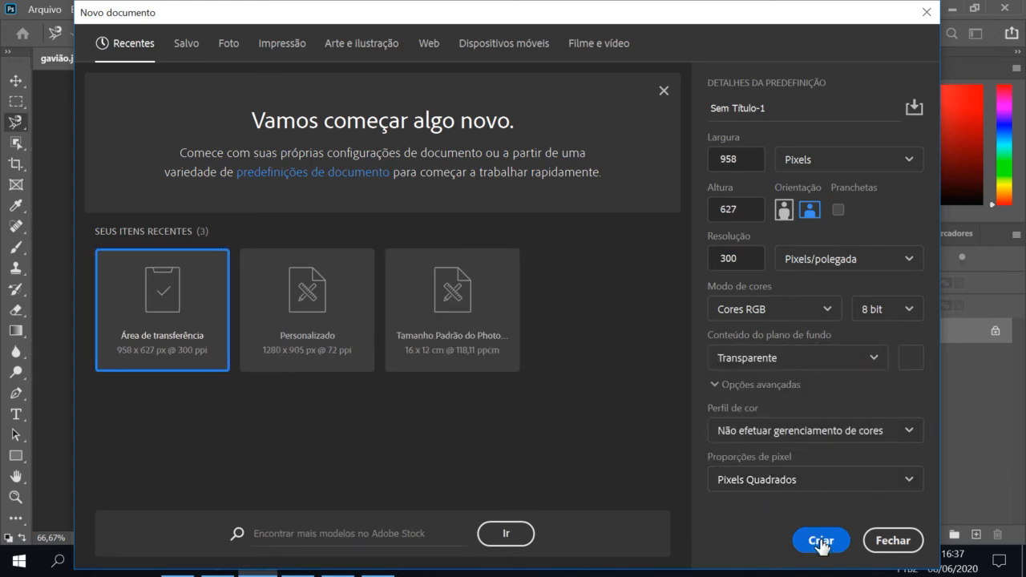
pyautogui.click(821, 541)
pyautogui.hotkey('ctrl', 'v')
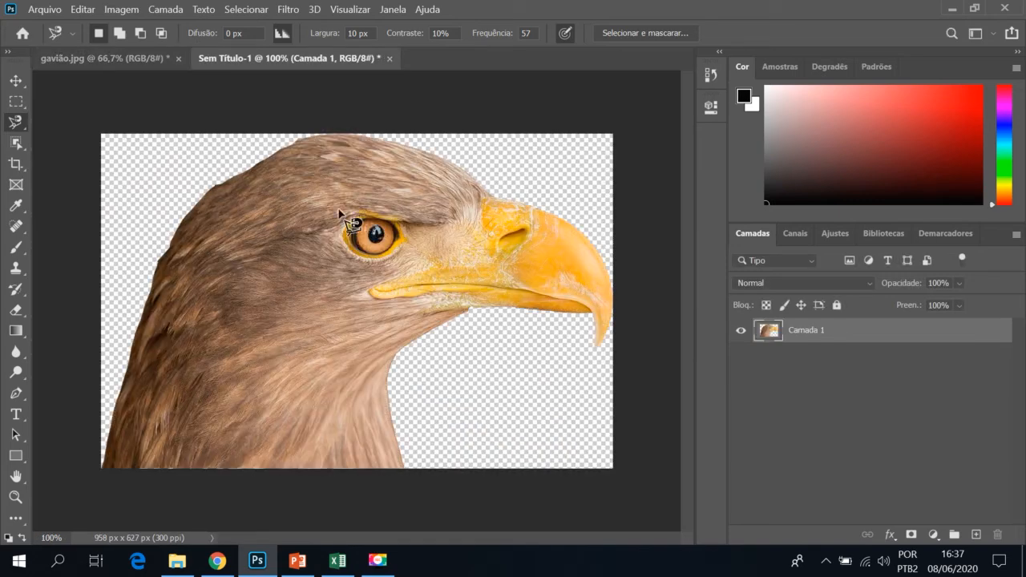
# Save the eagle cut-out on the computer as a PNG named gaviao in the atividades photoshop folder, with the large file size option.
pyautogui.click(15, 80)
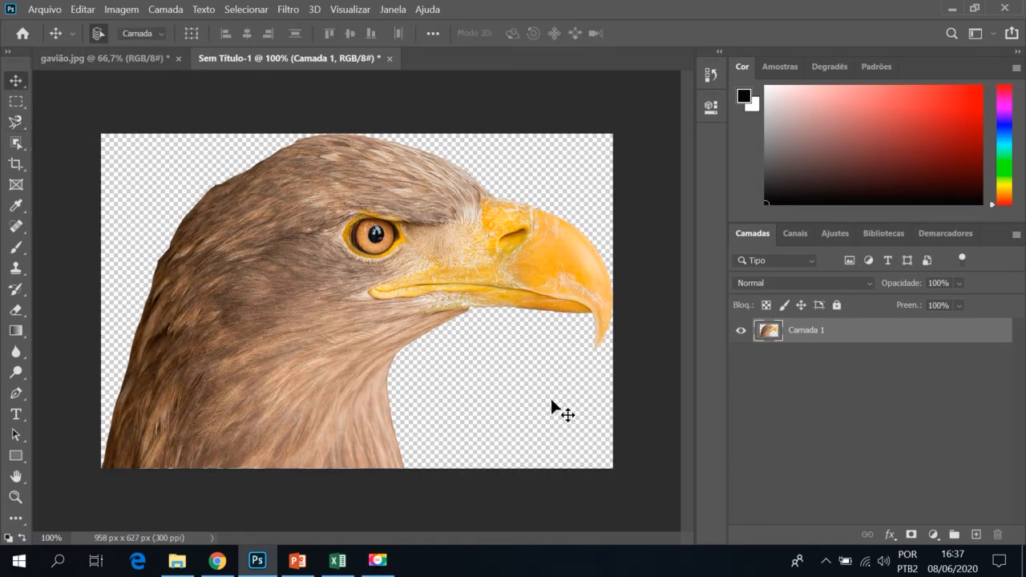
pyautogui.click(623, 340)
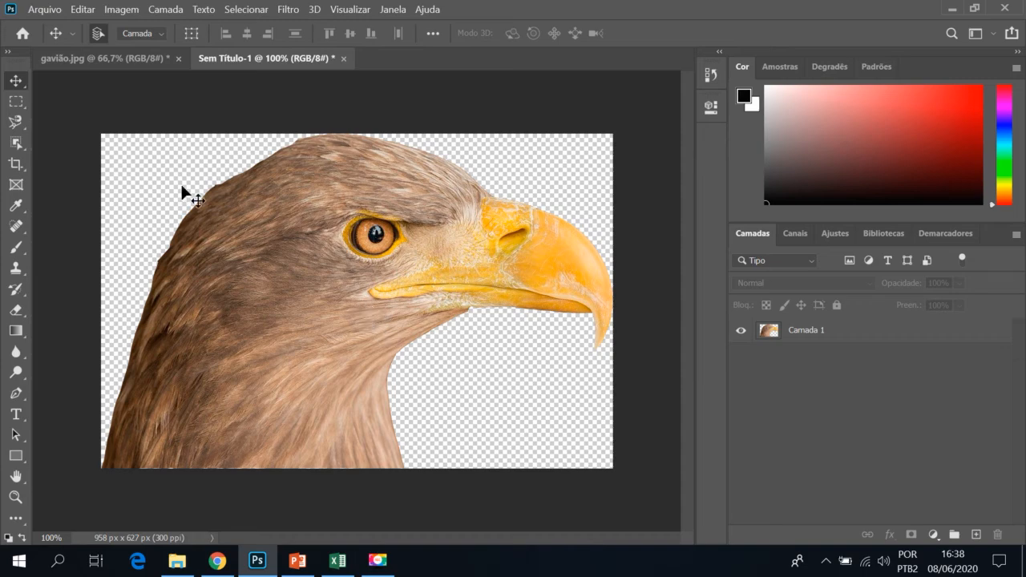
pyautogui.click(44, 9)
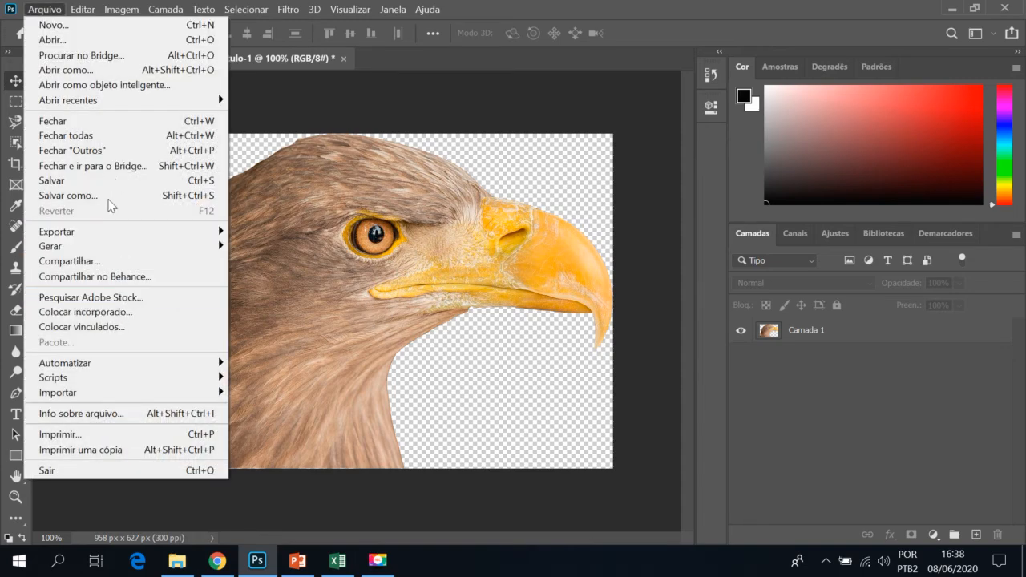
pyautogui.click(98, 197)
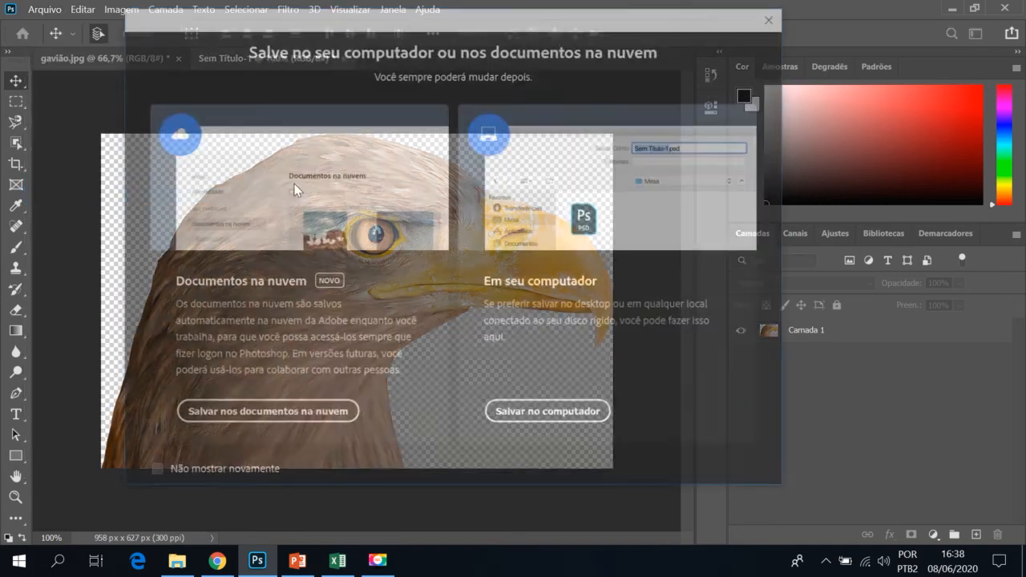
pyautogui.click(561, 427)
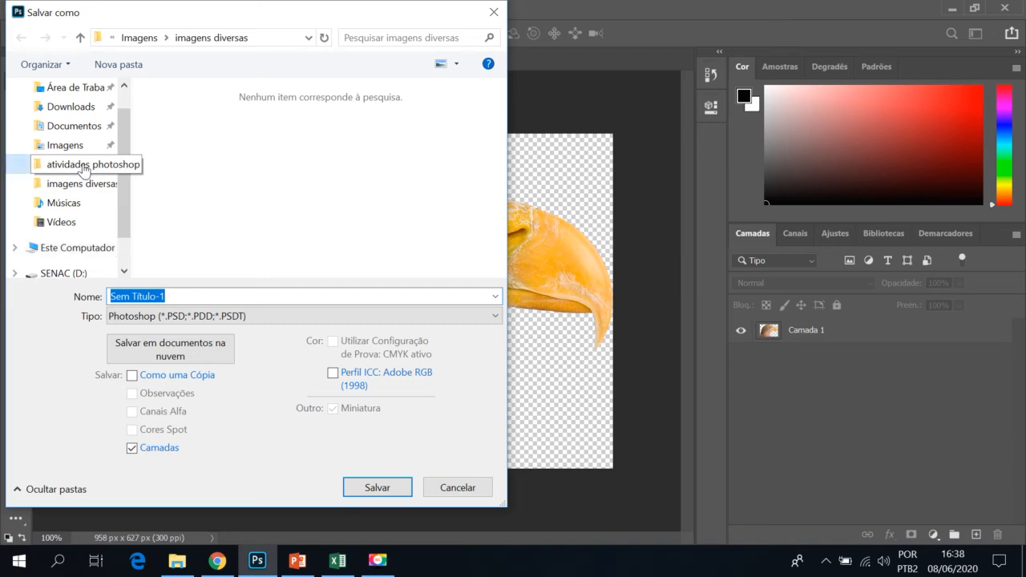
pyautogui.click(76, 164)
pyautogui.click(197, 321)
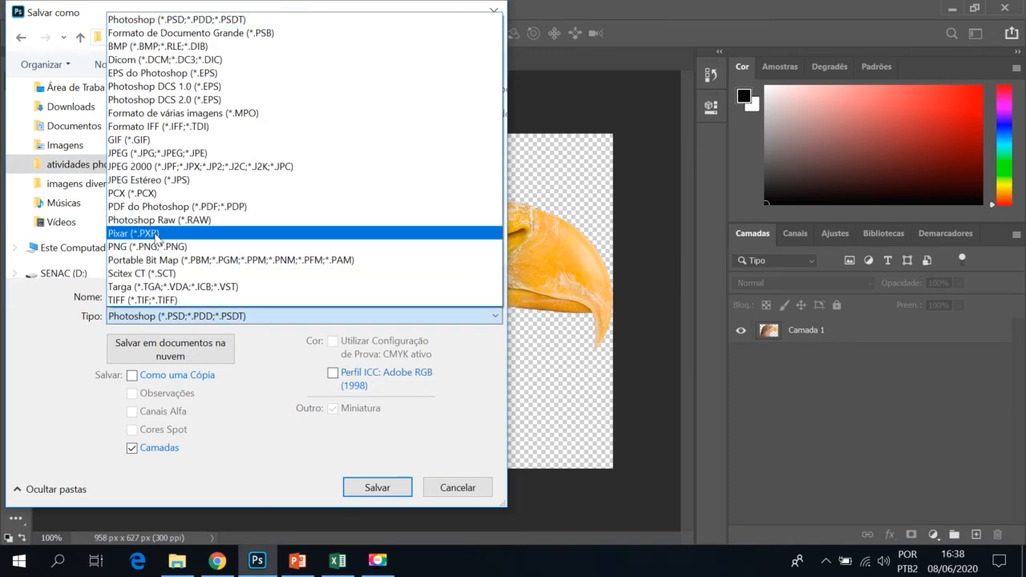
pyautogui.click(159, 242)
pyautogui.tripleClick(162, 298)
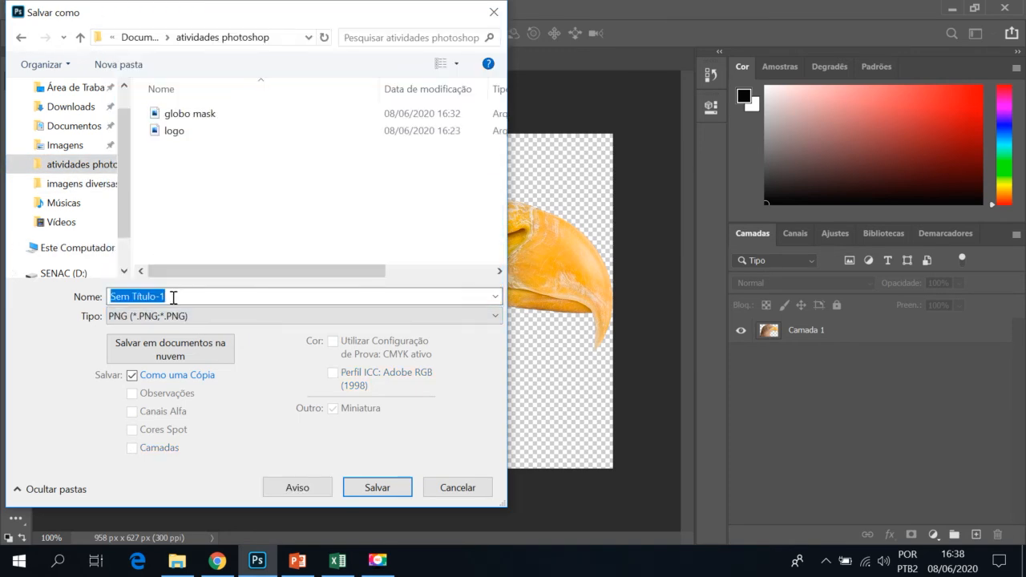
pyautogui.write('gaviao')
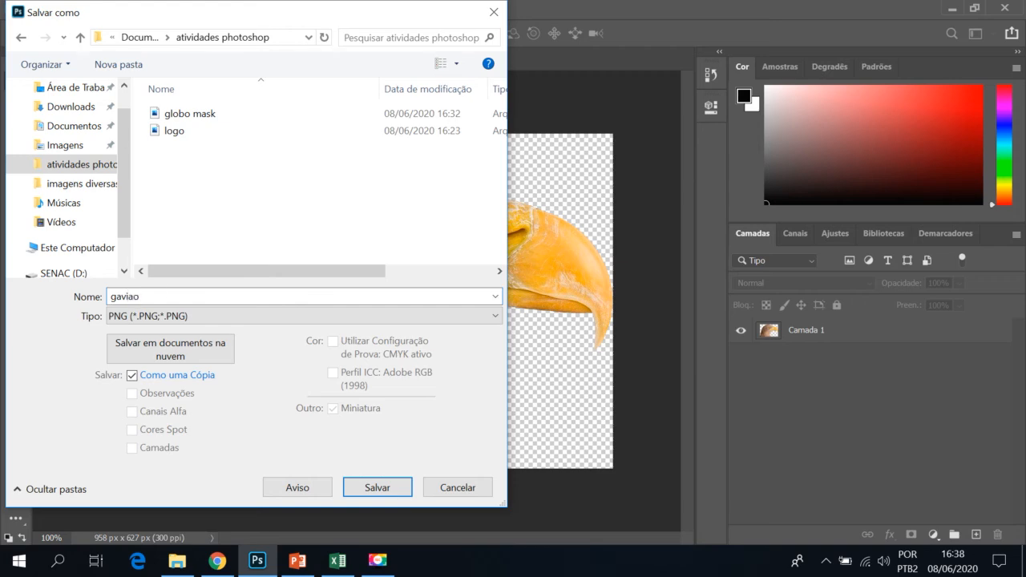
pyautogui.click(407, 485)
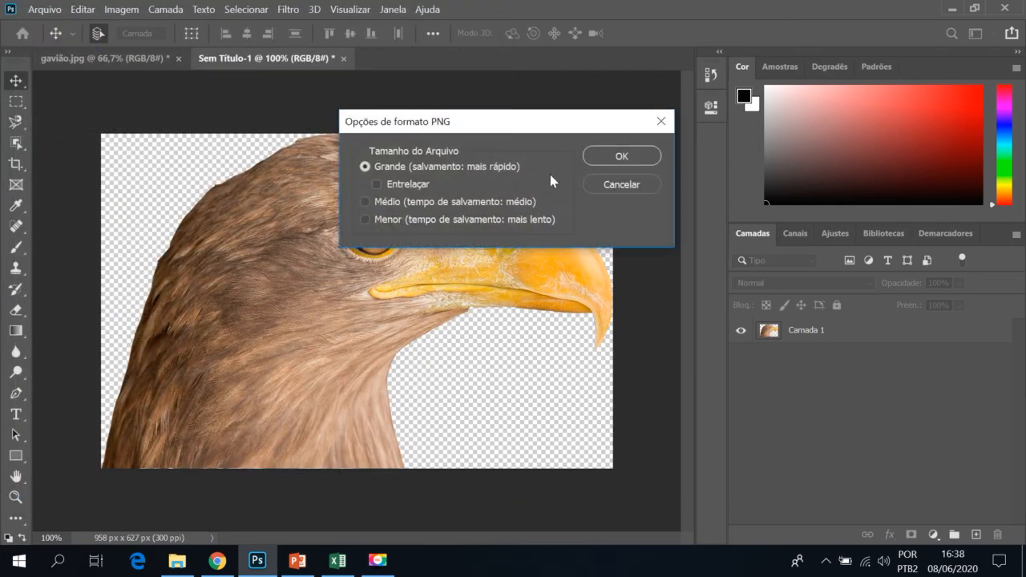
pyautogui.click(611, 157)
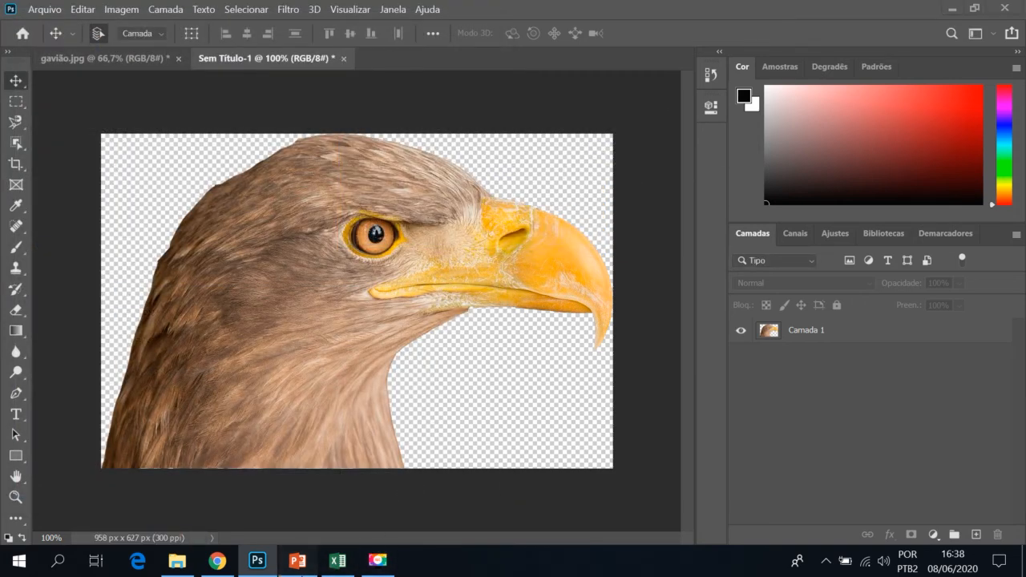
# Switch to PowerPoint, try the gaviao picture in the slide's lower-left corner, and close the presentation without saving.
pyautogui.click(298, 561)
pyautogui.click(146, 39)
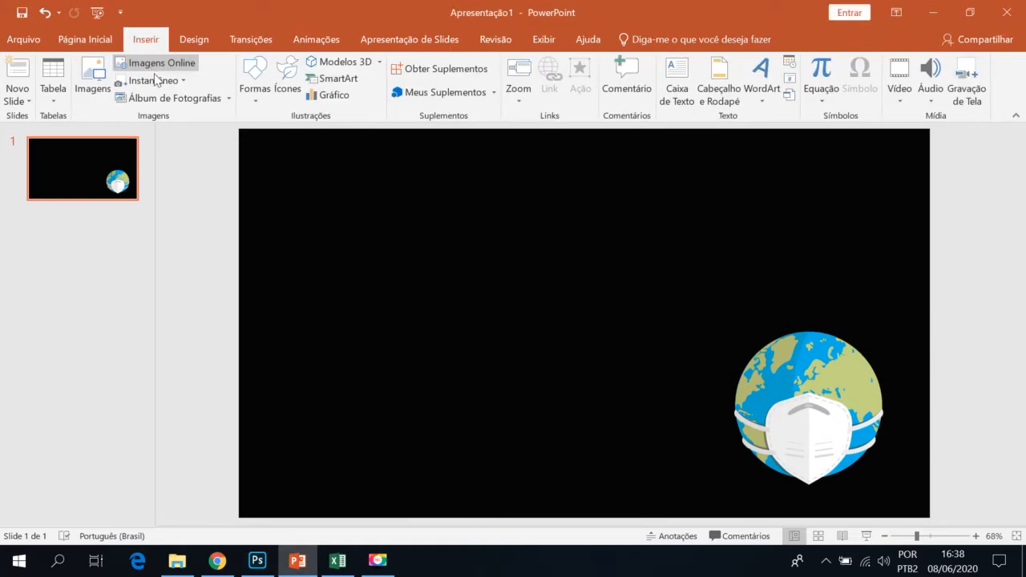
pyautogui.click(96, 83)
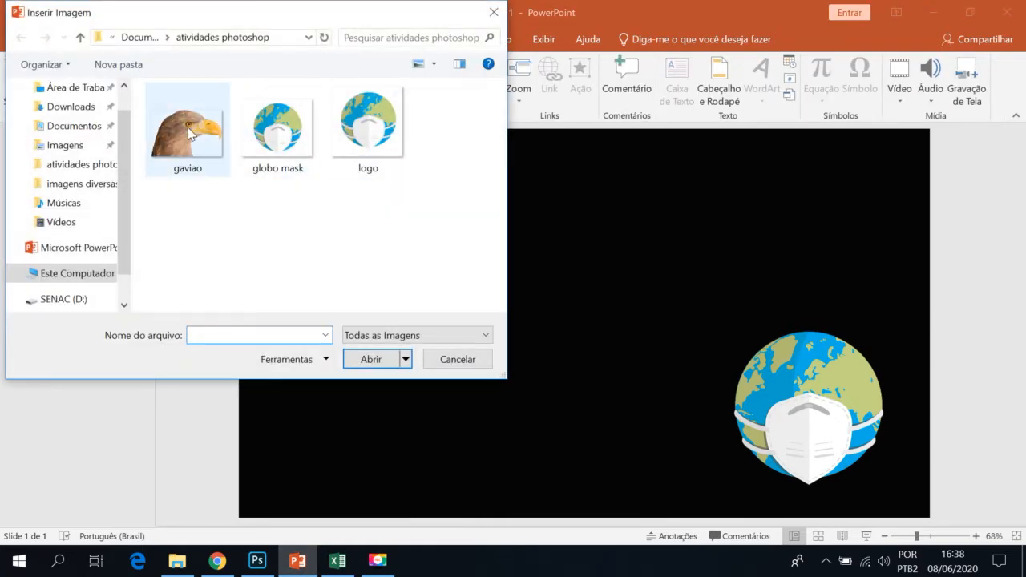
pyautogui.doubleClick(188, 127)
pyautogui.moveTo(575, 310); pyautogui.dragTo(318, 448)
pyautogui.click(653, 327)
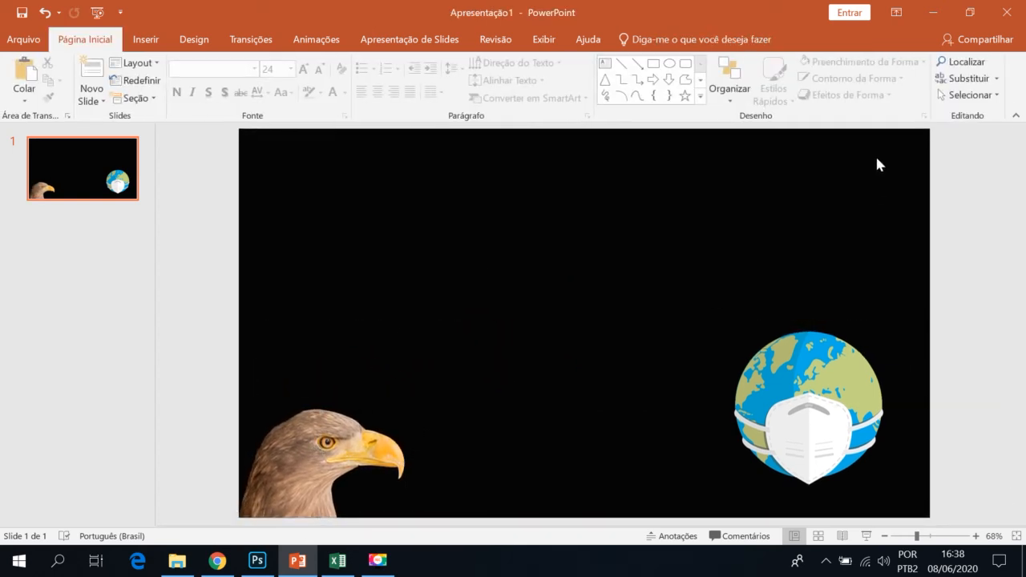
pyautogui.click(1007, 12)
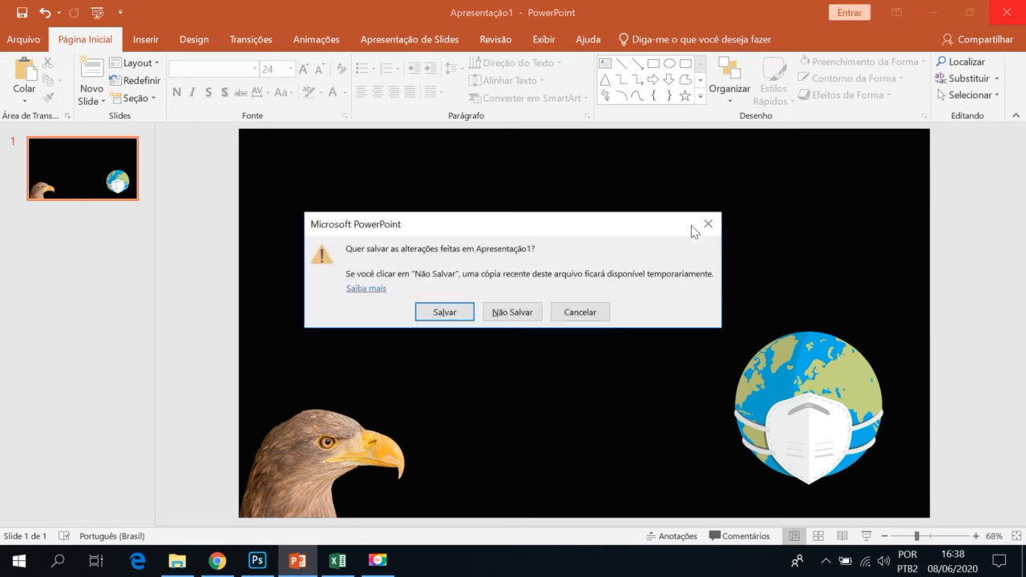
pyautogui.click(504, 313)
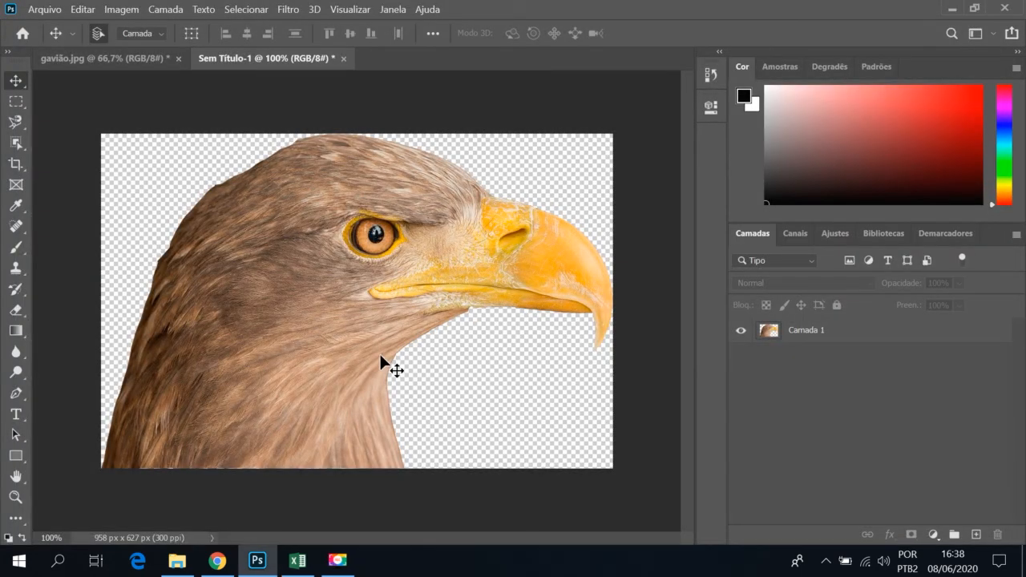
# Review the marquee, lasso and object selection tool groups and the variants they contain.
pyautogui.click(15, 104)
pyautogui.click(17, 84)
pyautogui.click(13, 106)
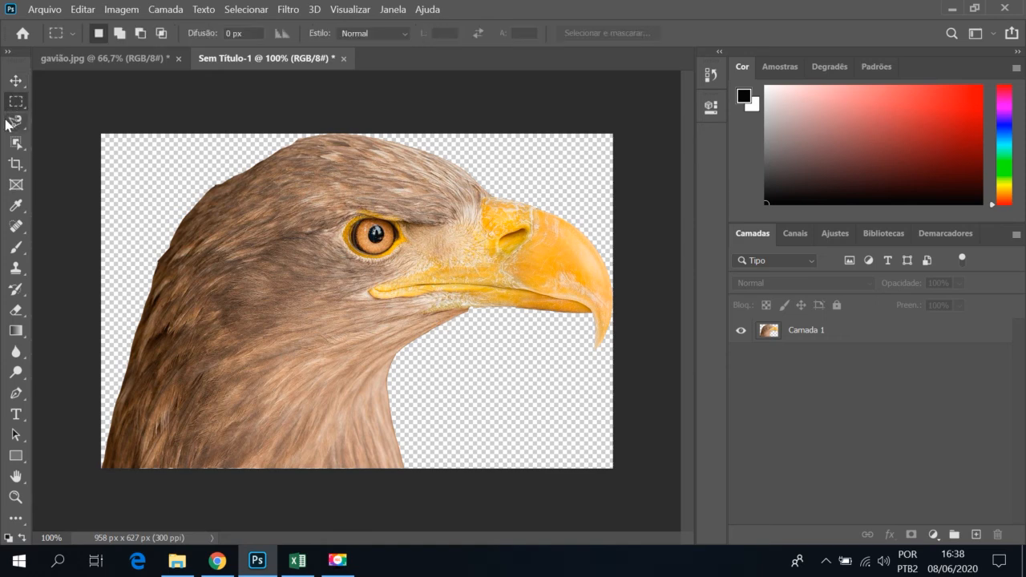
pyautogui.click(14, 123)
pyautogui.rightClick(16, 125)
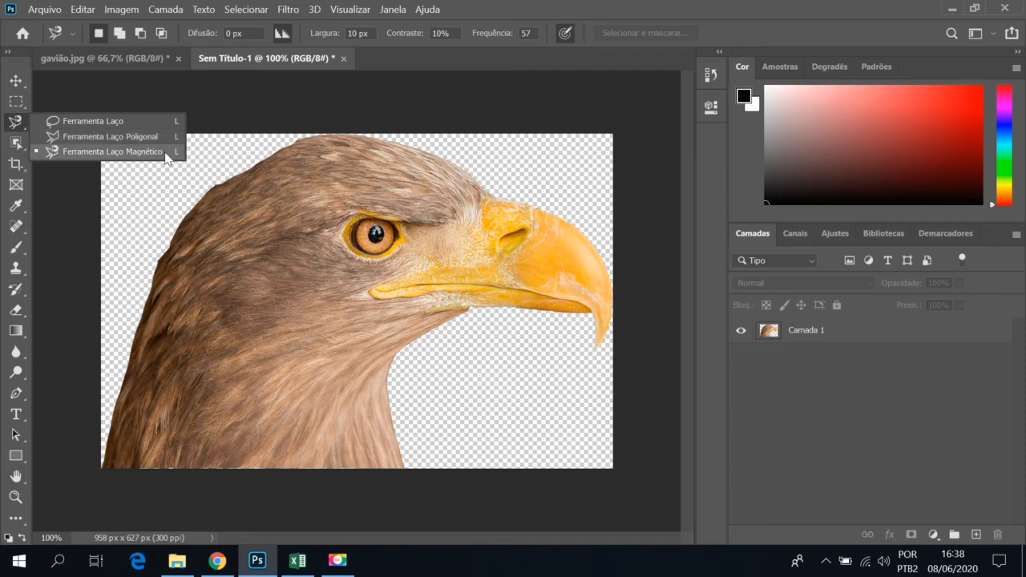
pyautogui.click(16, 142)
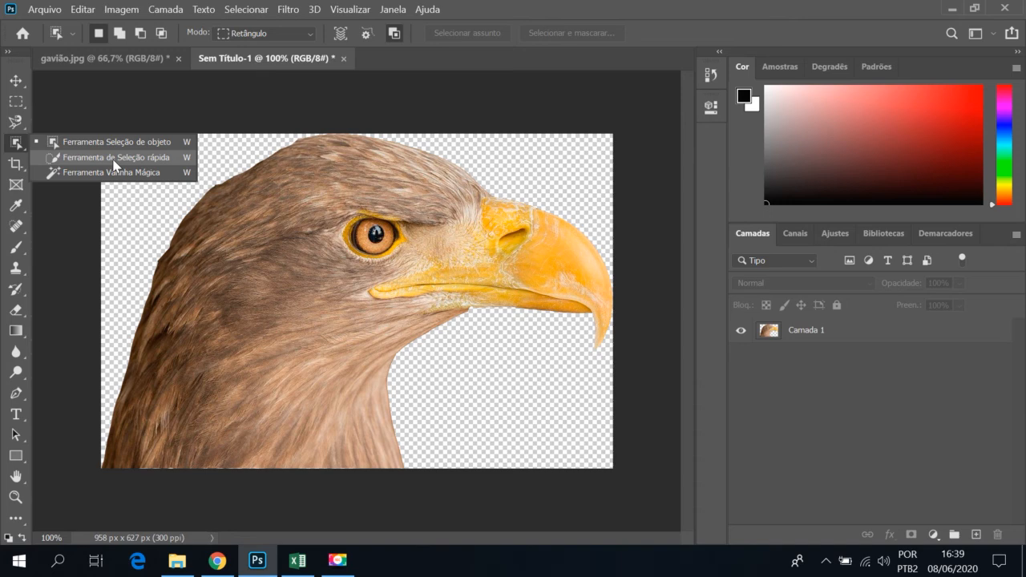
pyautogui.click(16, 80)
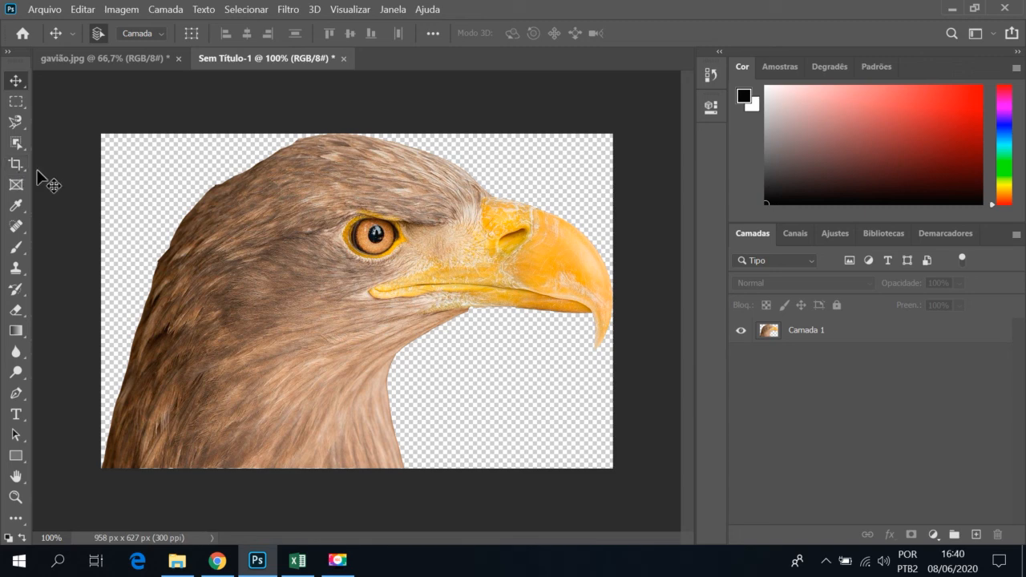
# Crop the eagle document from its left edge to a width of about 578 px.
pyautogui.click(15, 164)
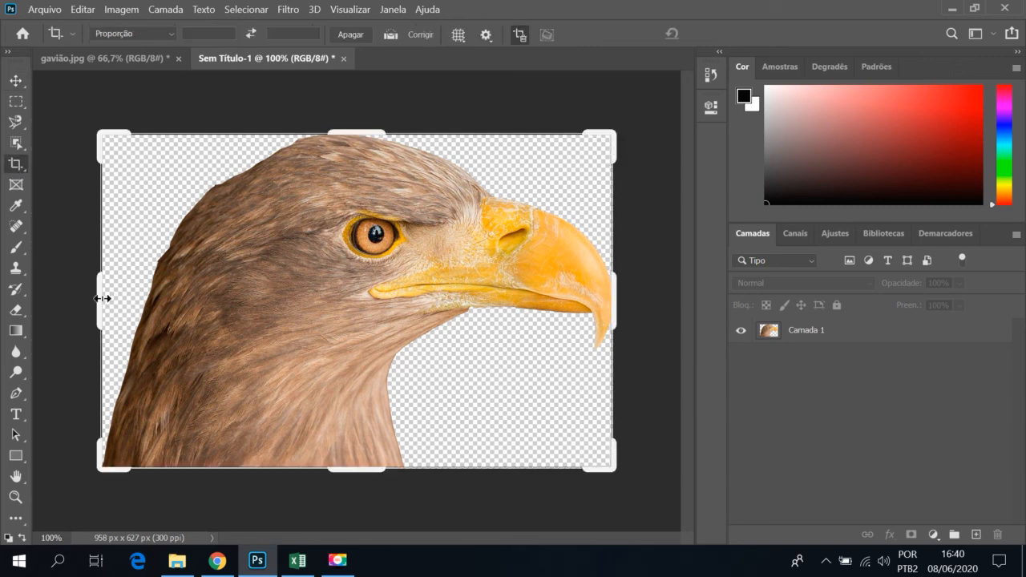
pyautogui.moveTo(102, 298); pyautogui.dragTo(200, 296)
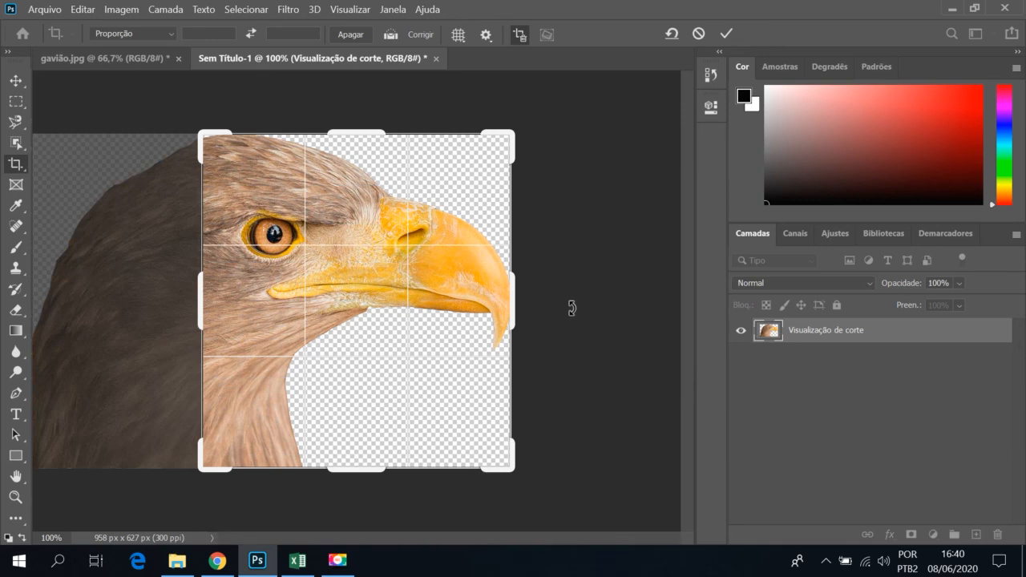
pyautogui.press('Return')
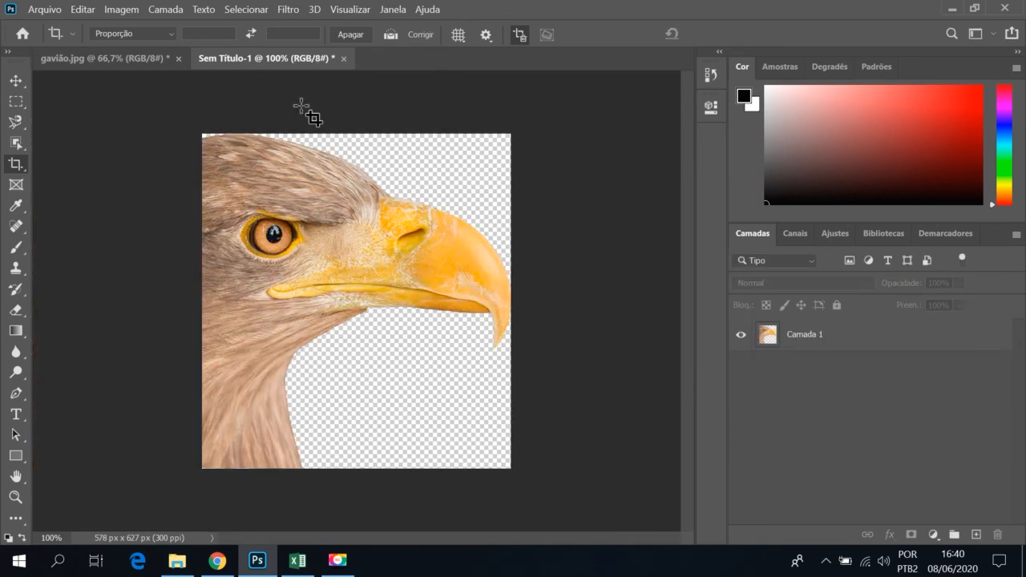
# Compare the tool options offered for the object selection, rectangular marquee, Magnetic Lasso and Crop tools.
pyautogui.click(16, 164)
pyautogui.click(15, 143)
pyautogui.click(15, 104)
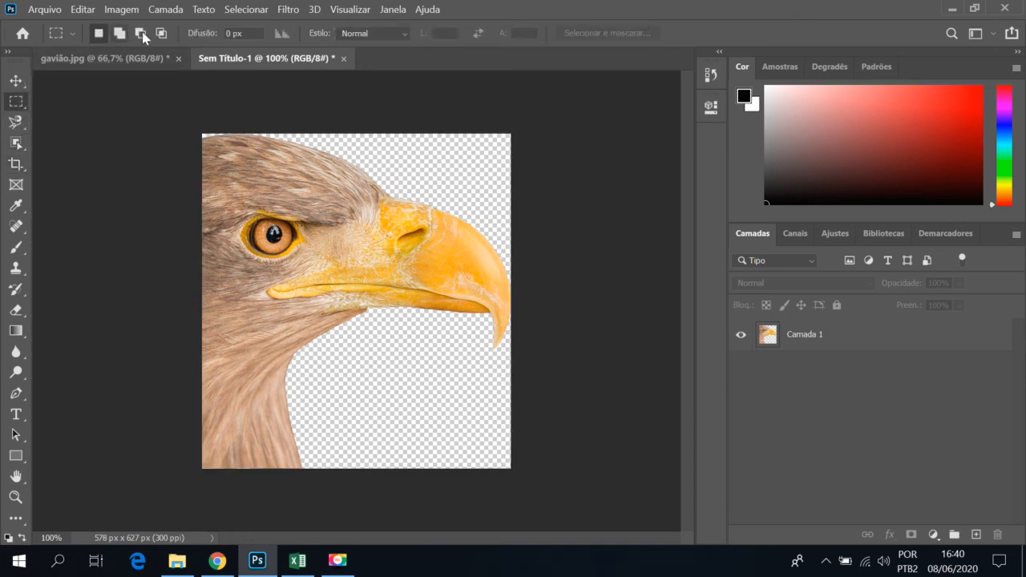
pyautogui.click(15, 122)
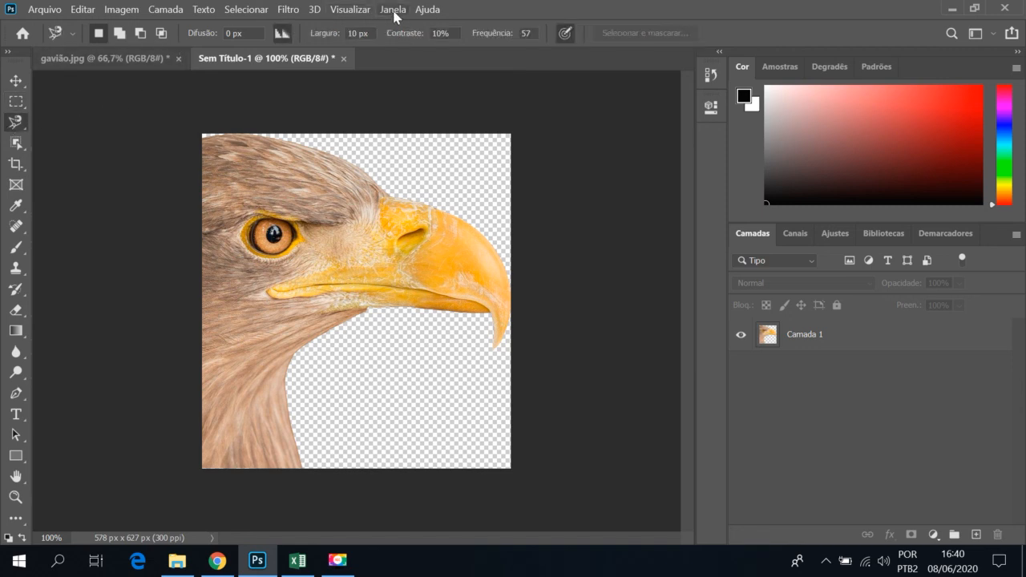
pyautogui.click(15, 164)
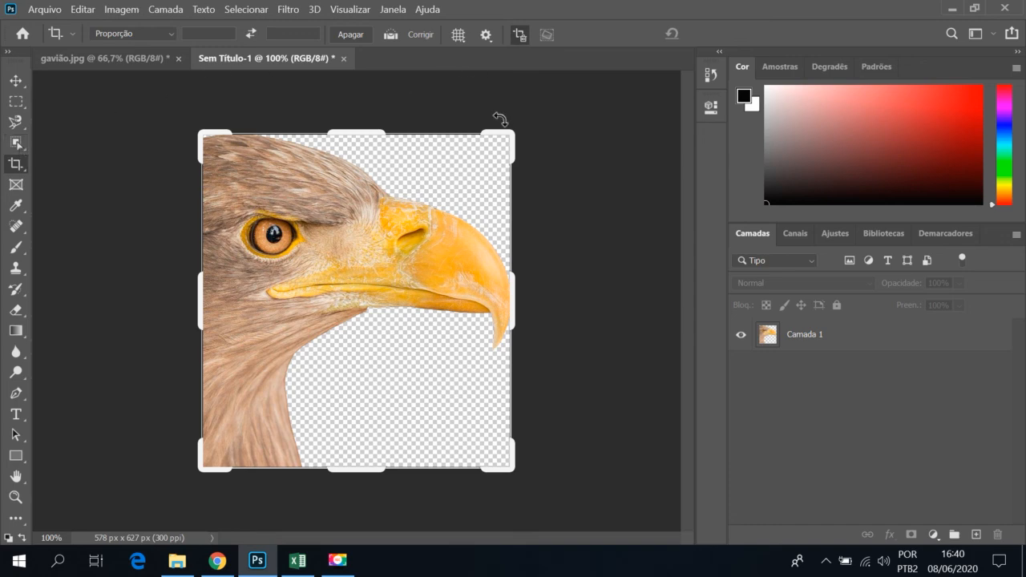